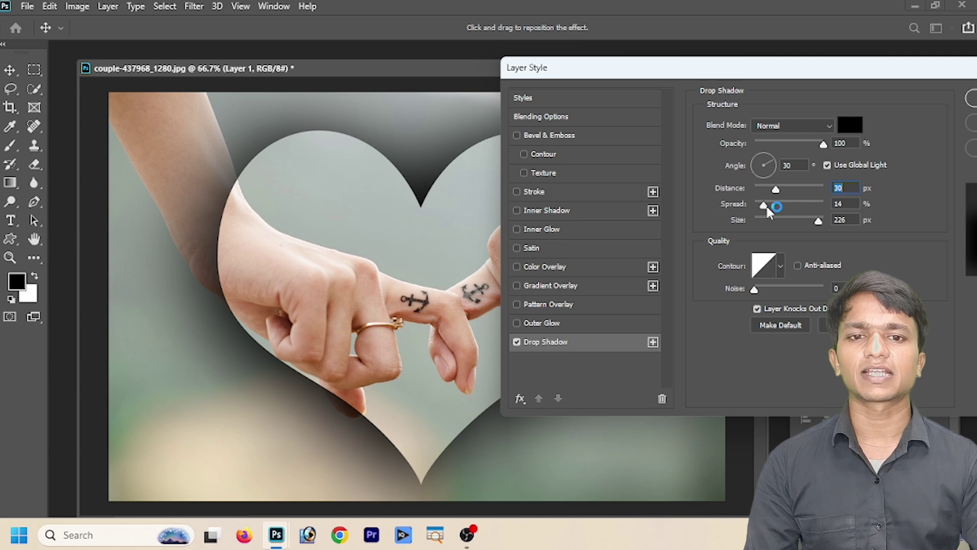
# Drag the Drop Shadow Size slider left to shrink the heart cutout's shadow.
pyautogui.moveTo(821, 217)
pyautogui.mouseDown()
pyautogui.moveTo(777, 224)
pyautogui.moveTo(789, 223)
pyautogui.mouseUp()
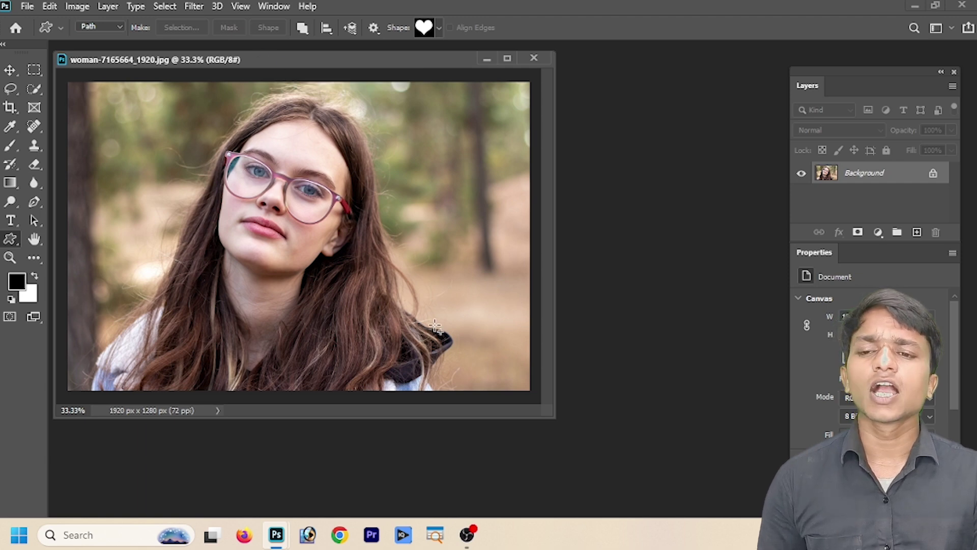
# Enlarge the portrait's document window and switch to the Custom Shape Tool.
pyautogui.moveTo(545, 412); pyautogui.dragTo(560, 422)
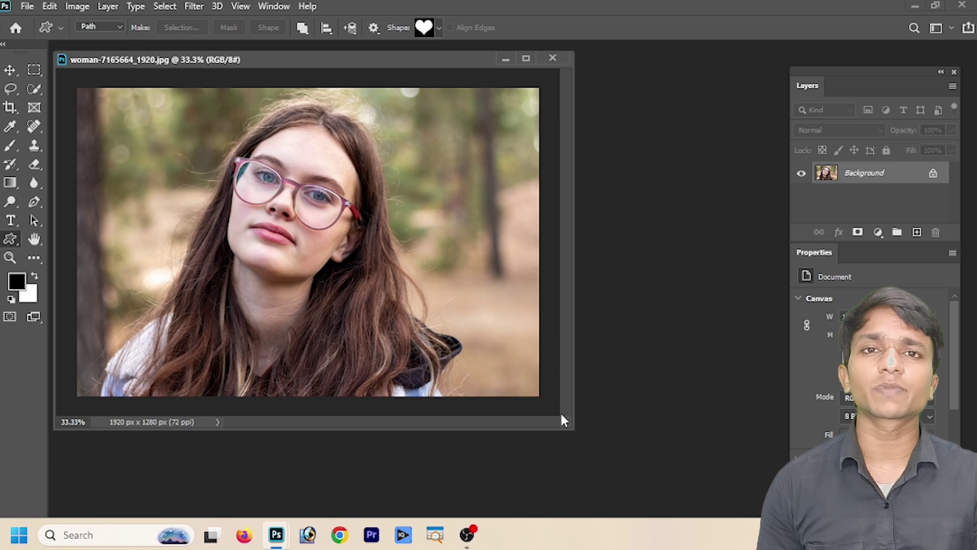
pyautogui.rightClick(11, 239)
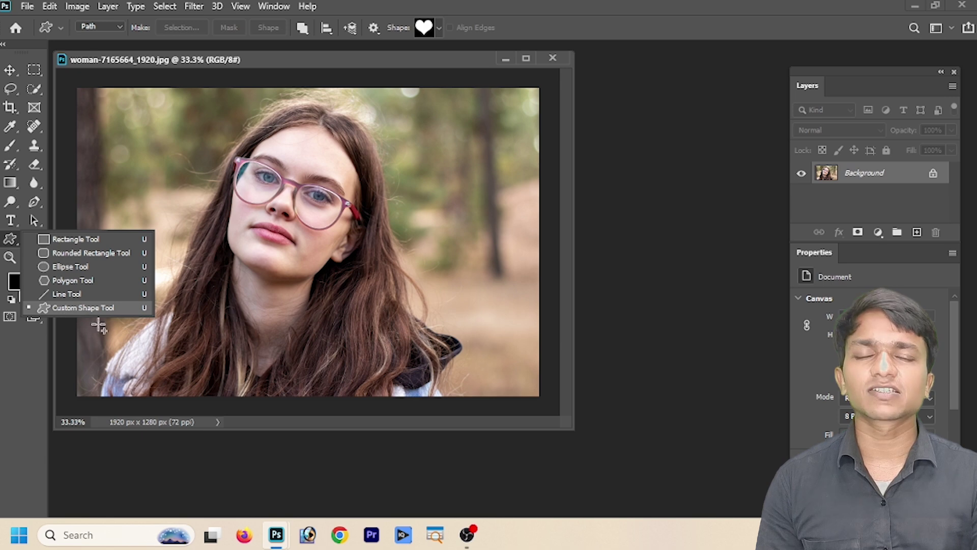
pyautogui.click(108, 310)
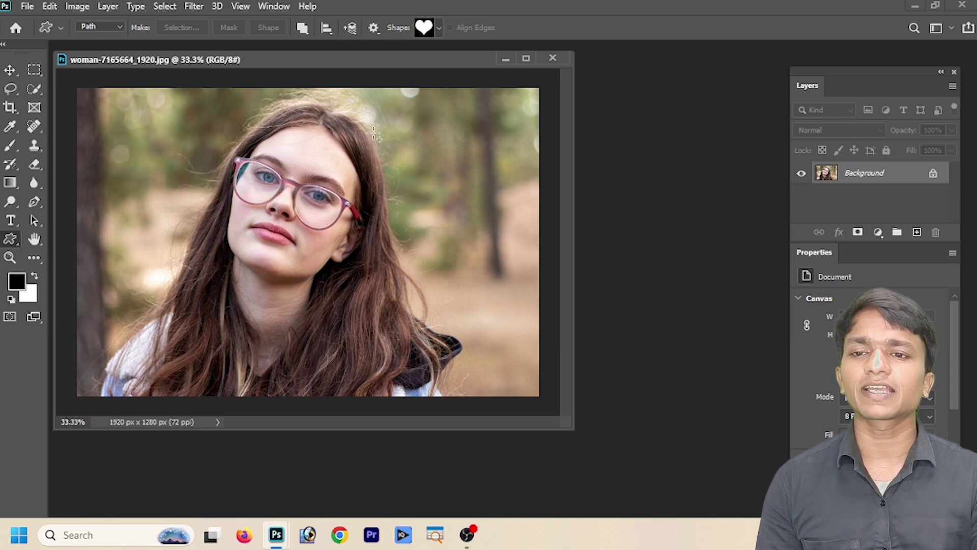
# Choose the heart custom shape and set the drawing mode to Path.
pyautogui.click(439, 28)
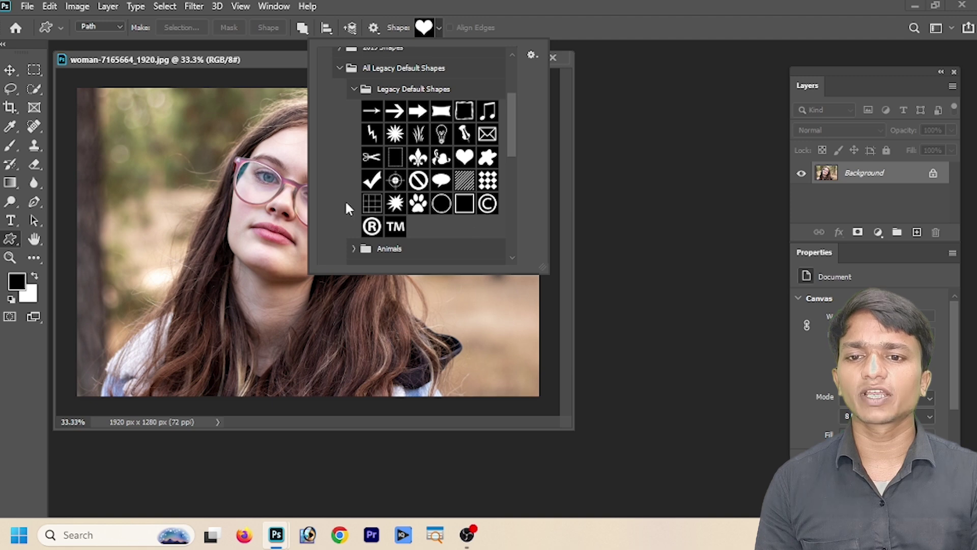
pyautogui.click(467, 159)
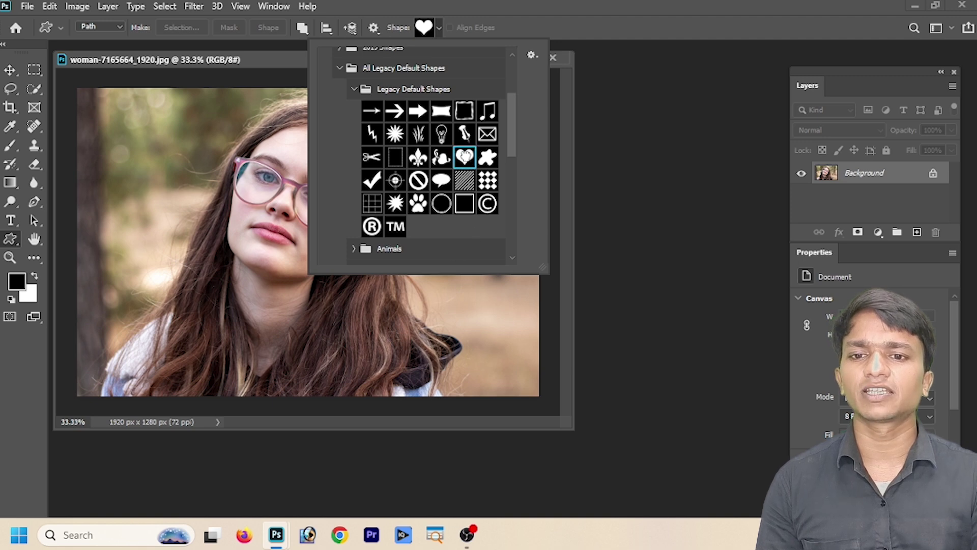
pyautogui.click(465, 155)
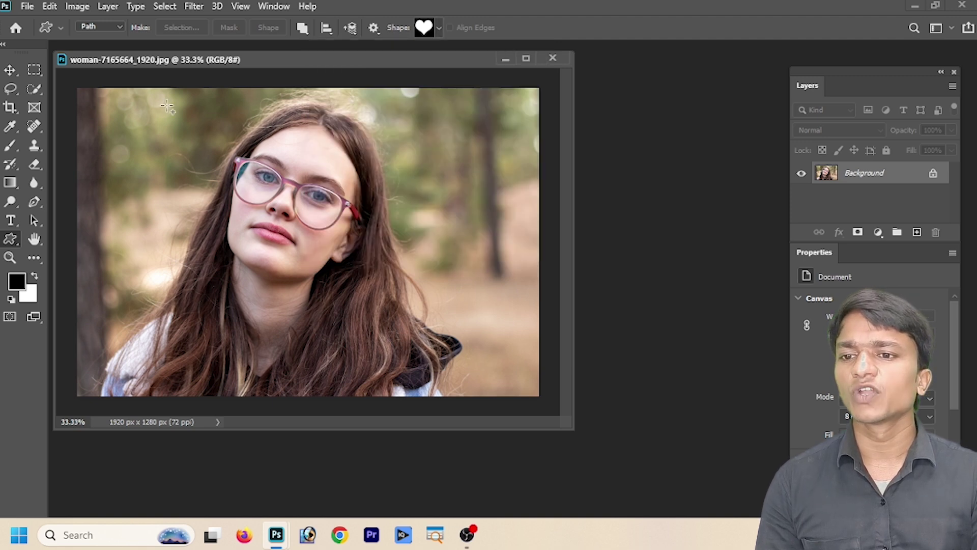
pyautogui.click(117, 25)
pyautogui.click(111, 28)
pyautogui.click(108, 38)
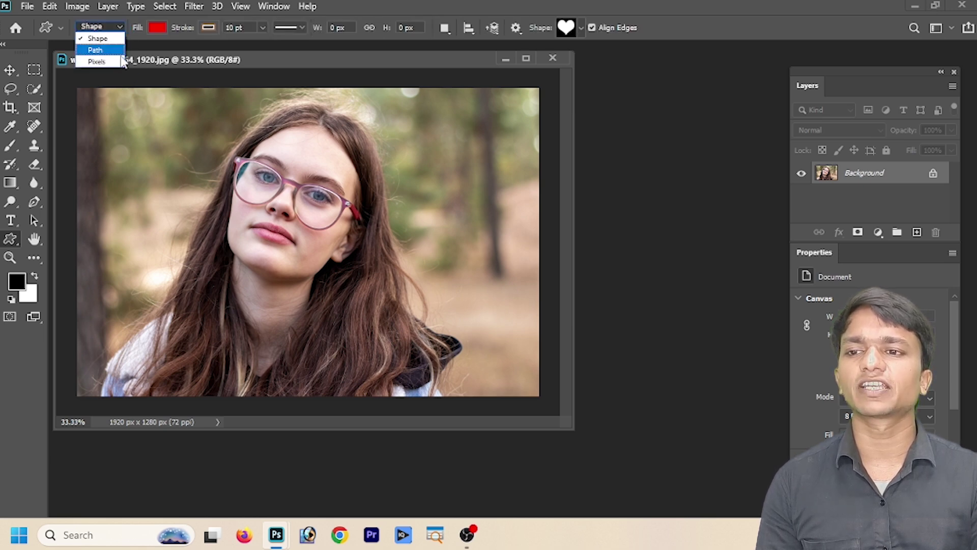
pyautogui.click(117, 51)
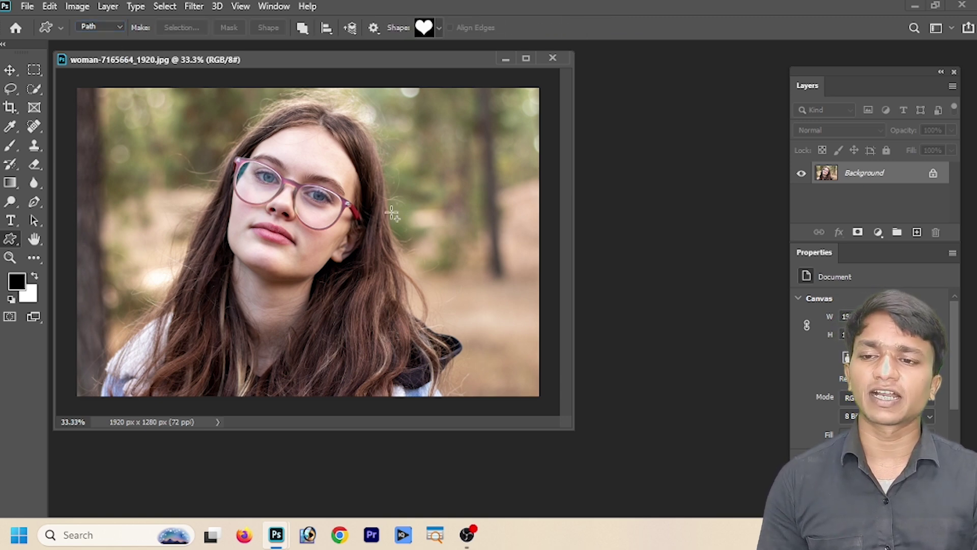
pyautogui.moveTo(178, 108)
pyautogui.mouseDown()
pyautogui.moveTo(273, 178)
pyautogui.moveTo(404, 330)
pyautogui.mouseUp()
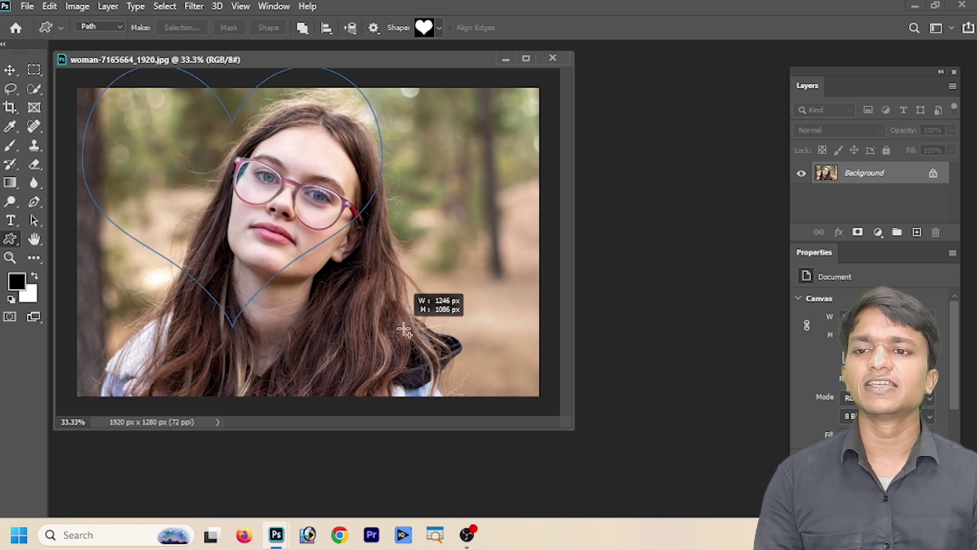
pyautogui.moveTo(403, 330); pyautogui.dragTo(427, 353)
pyautogui.moveTo(236, 223); pyautogui.dragTo(300, 255)
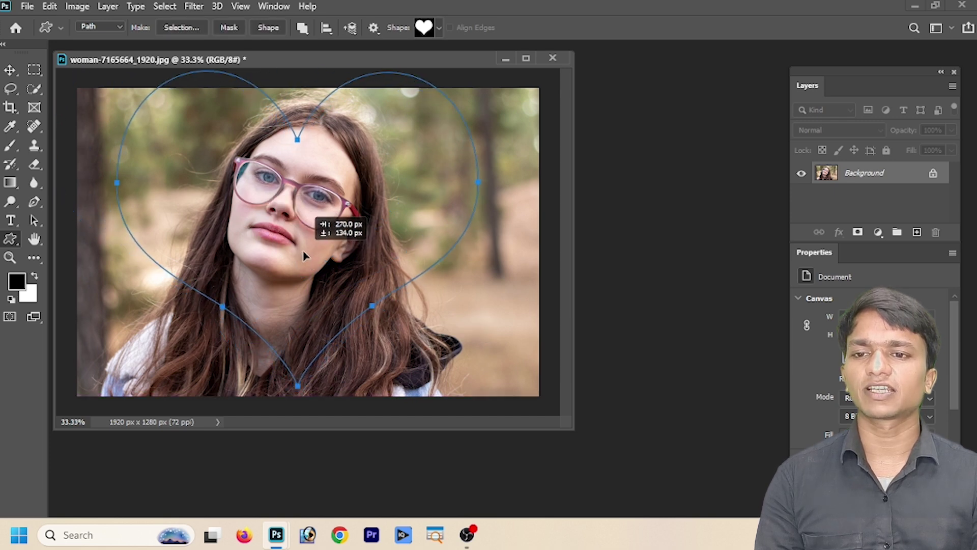
pyautogui.moveTo(300, 259); pyautogui.dragTo(310, 275)
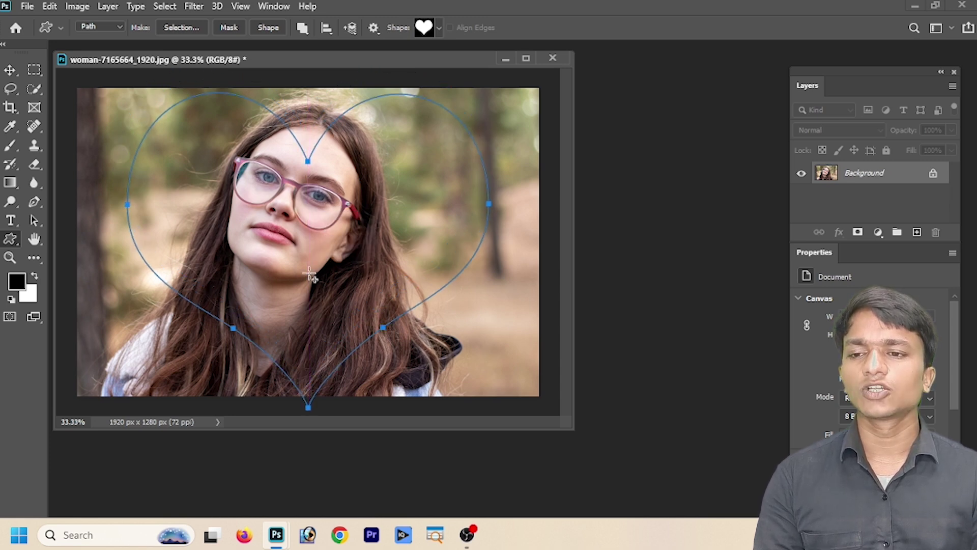
pyautogui.hotkey('ctrl', 'z')
pyautogui.keyDown('ctrl'); pyautogui.click(309, 262); pyautogui.keyUp('ctrl')
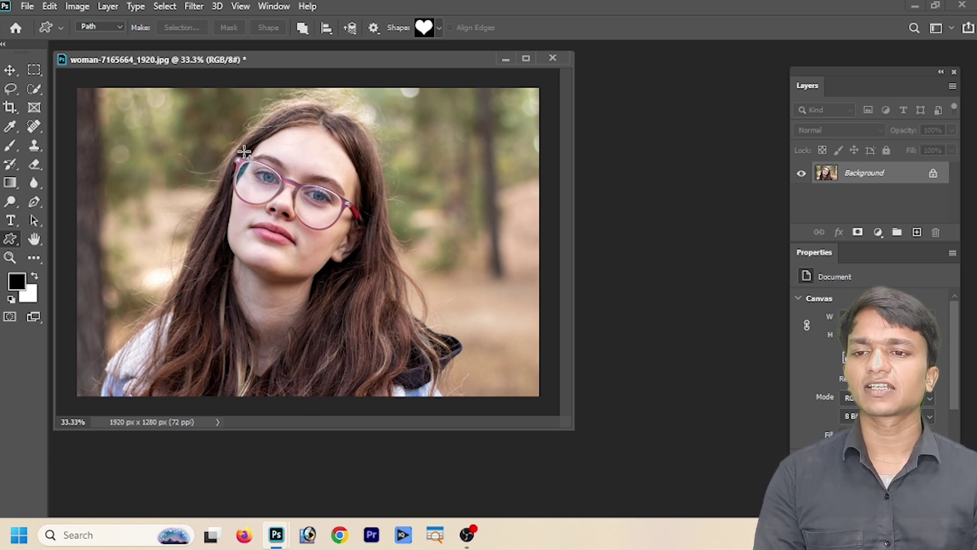
# Draw a heart path and center it over the woman's face.
pyautogui.moveTo(219, 147); pyautogui.dragTo(336, 236)
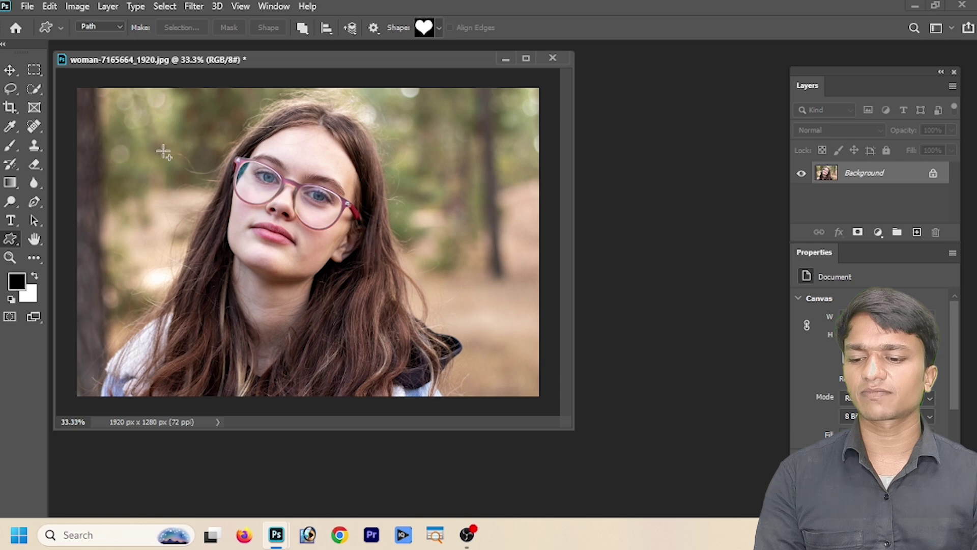
pyautogui.rightClick(12, 239)
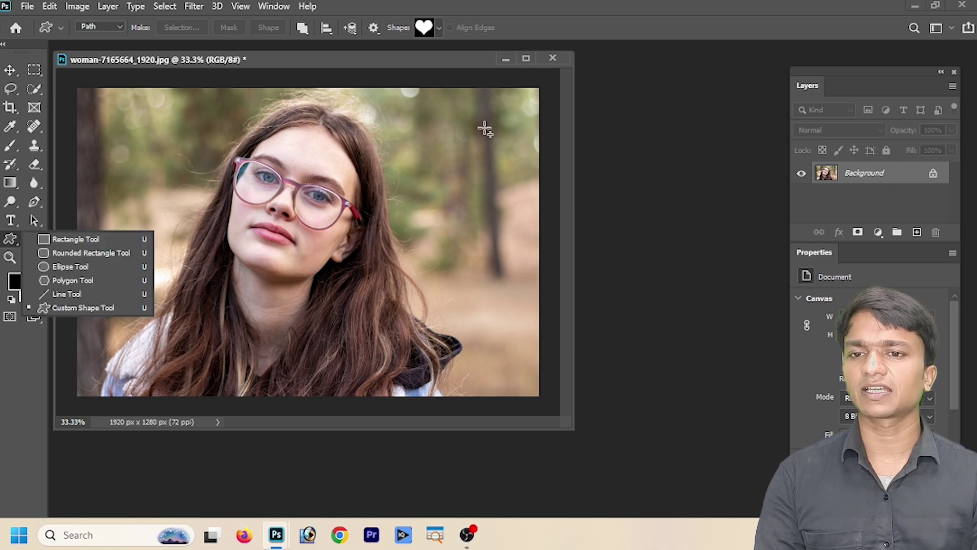
pyautogui.click(431, 144)
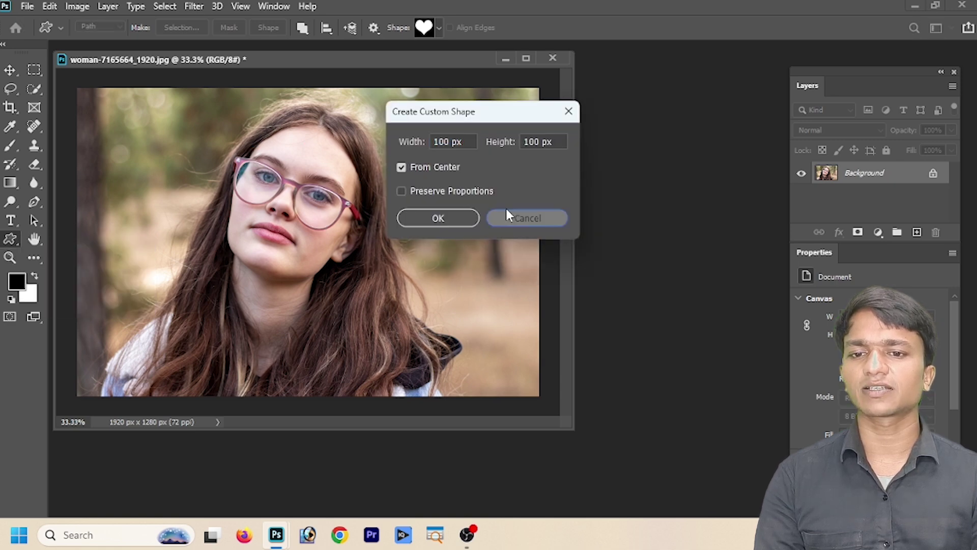
pyautogui.click(517, 216)
pyautogui.moveTo(224, 143)
pyautogui.mouseDown()
pyautogui.moveTo(344, 227)
pyautogui.moveTo(329, 218)
pyautogui.mouseUp()
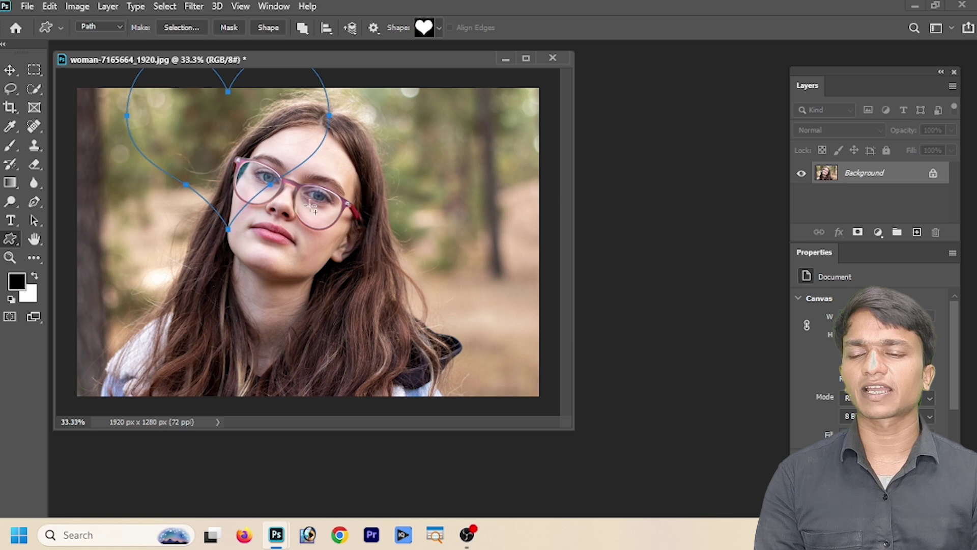
pyautogui.moveTo(229, 164); pyautogui.dragTo(256, 201)
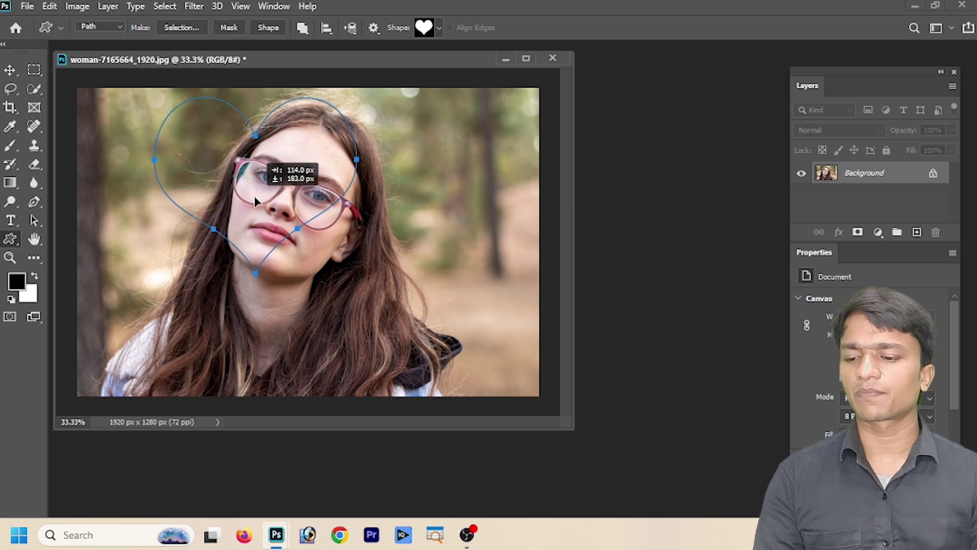
pyautogui.moveTo(256, 200); pyautogui.dragTo(287, 215)
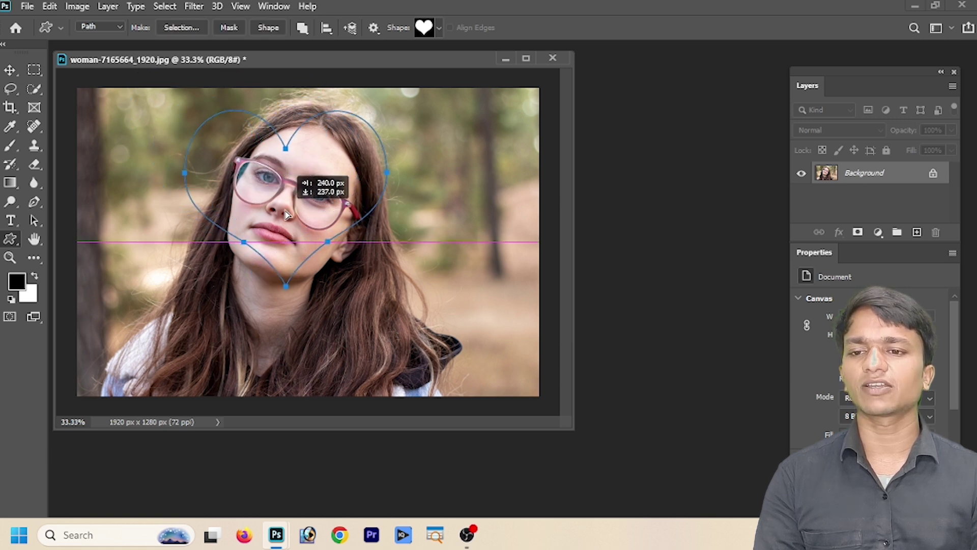
# Slightly enlarge and nudge the heart path with Free Transform, then convert it to a selection.
pyautogui.hotkey('ctrl', 't')
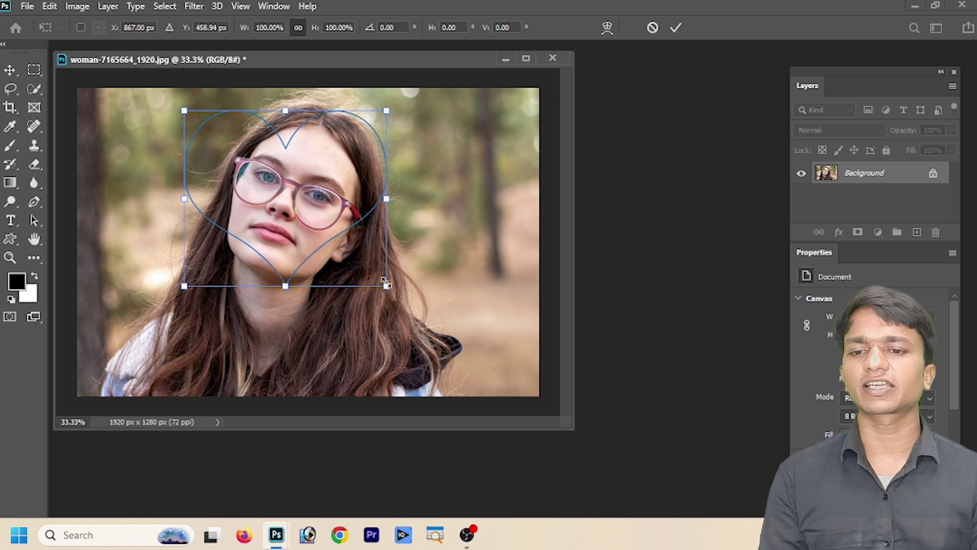
pyautogui.moveTo(385, 282); pyautogui.dragTo(393, 291)
pyautogui.moveTo(328, 247)
pyautogui.mouseDown()
pyautogui.moveTo(315, 249)
pyautogui.moveTo(324, 252)
pyautogui.mouseUp()
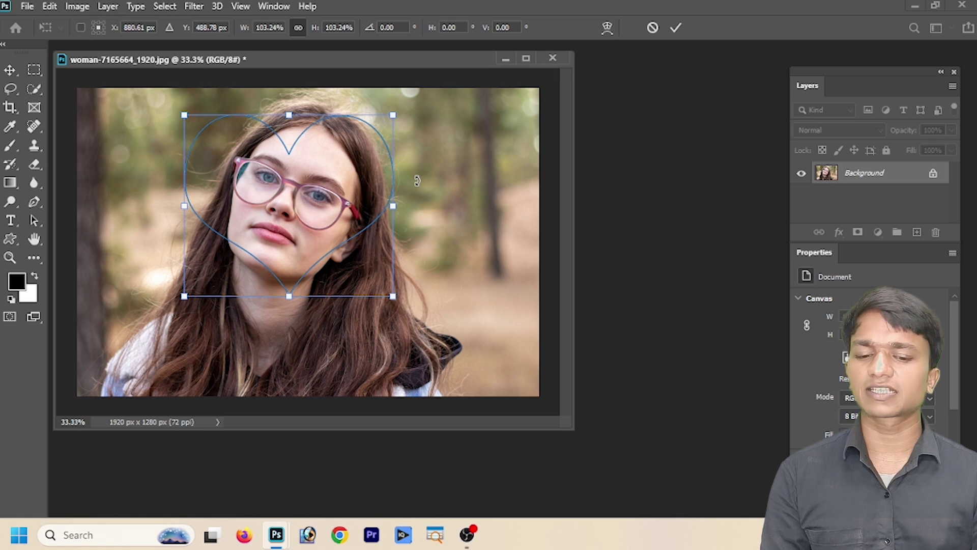
pyautogui.press('Return')
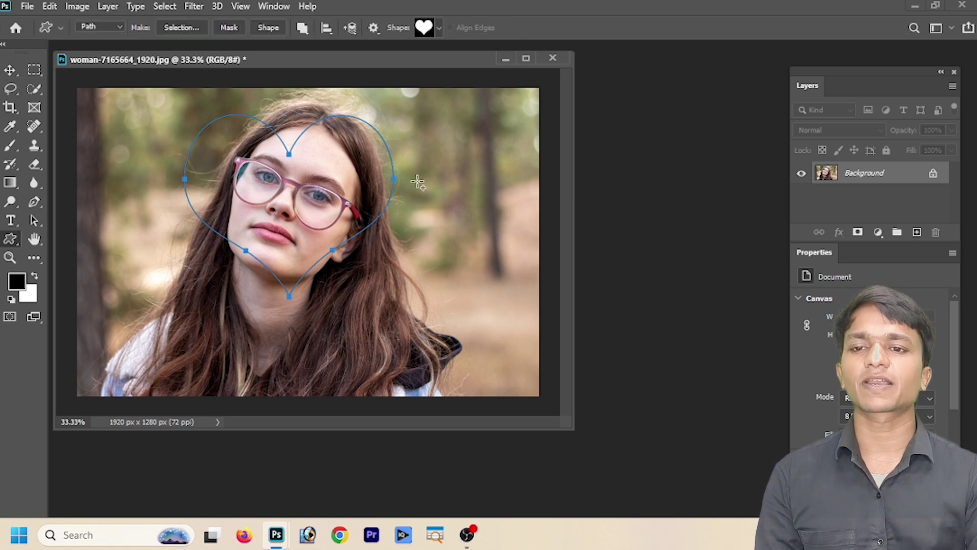
pyautogui.hotkey('ctrl', 'Return')
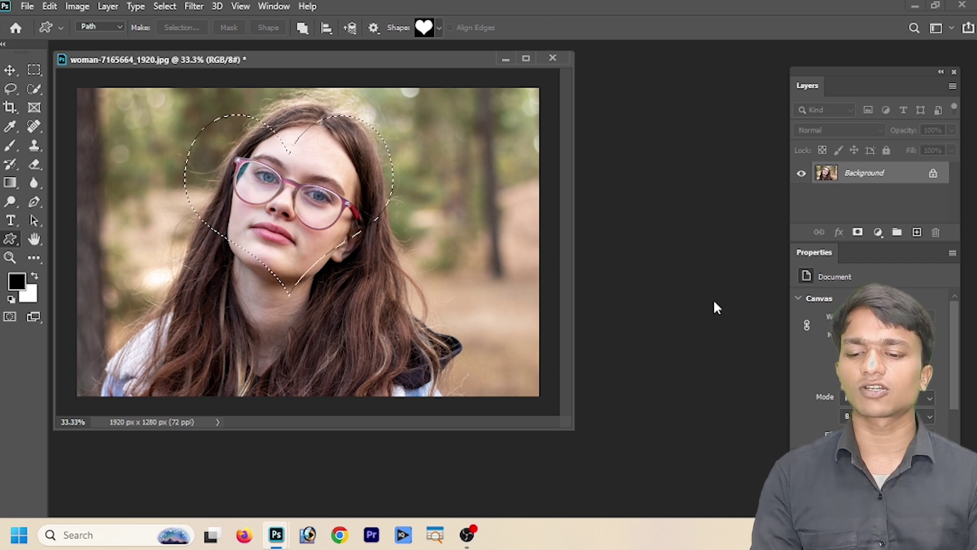
# Copy the heart selection onto Layer 1, then test-move the copy and undo it.
pyautogui.hotkey('ctrl', 'j')
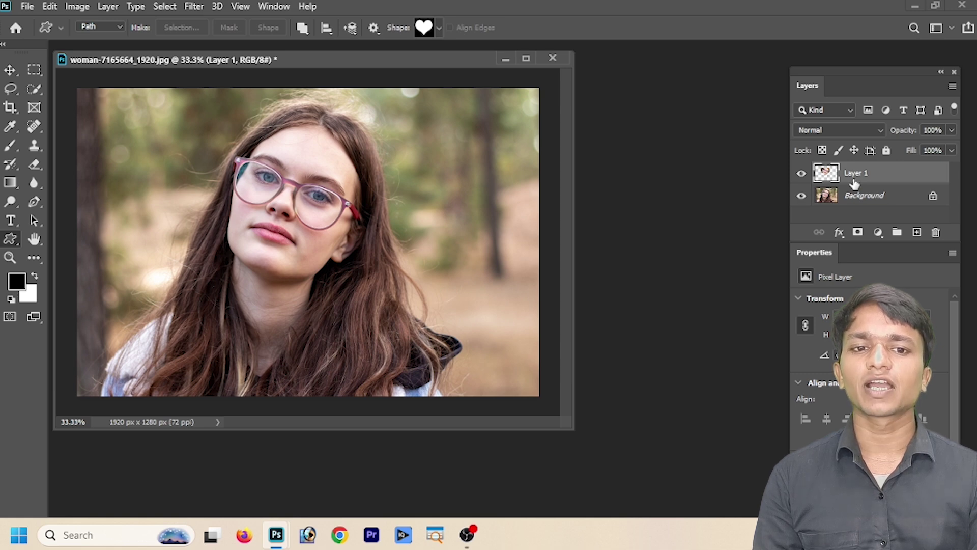
pyautogui.click(9, 70)
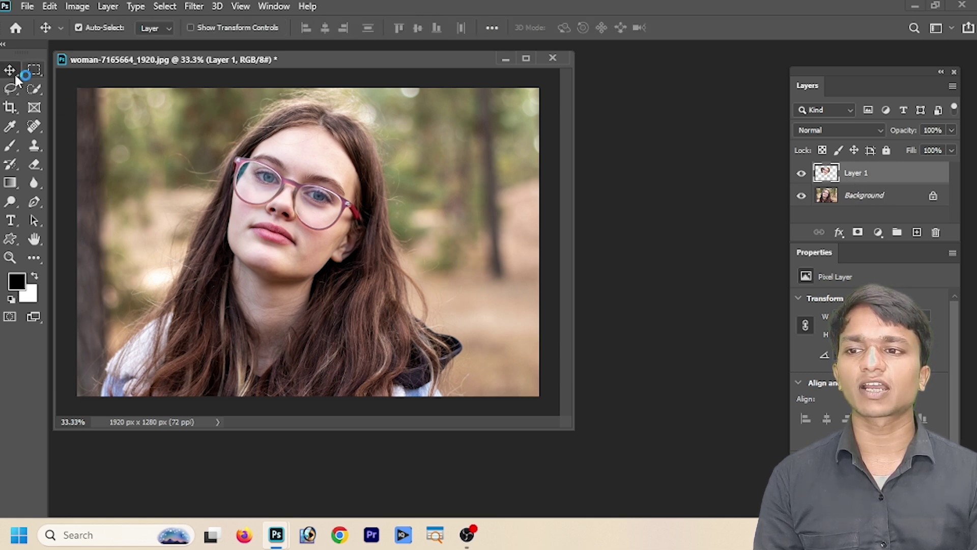
pyautogui.moveTo(294, 191)
pyautogui.mouseDown()
pyautogui.moveTo(285, 203)
pyautogui.moveTo(478, 204)
pyautogui.mouseUp()
pyautogui.hotkey('ctrl', 'z')
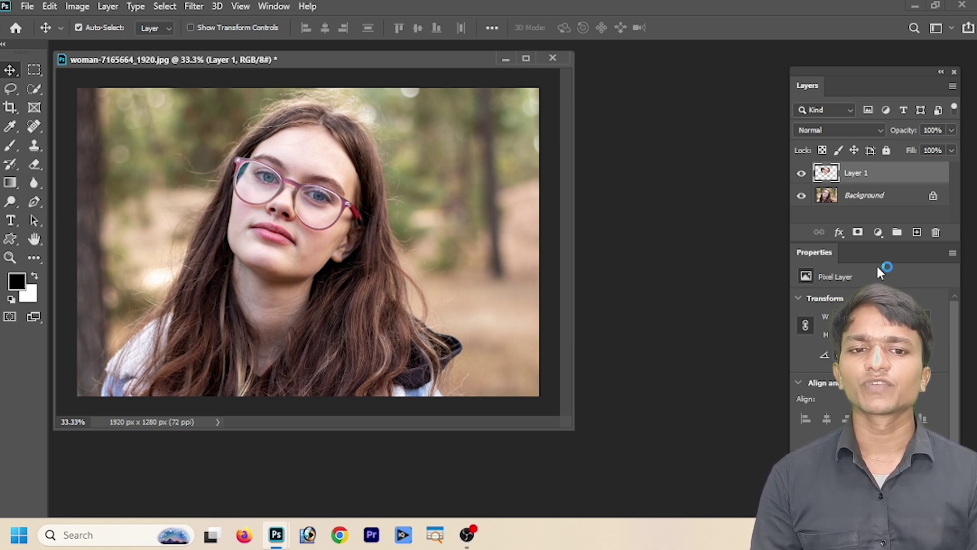
pyautogui.click(102, 9)
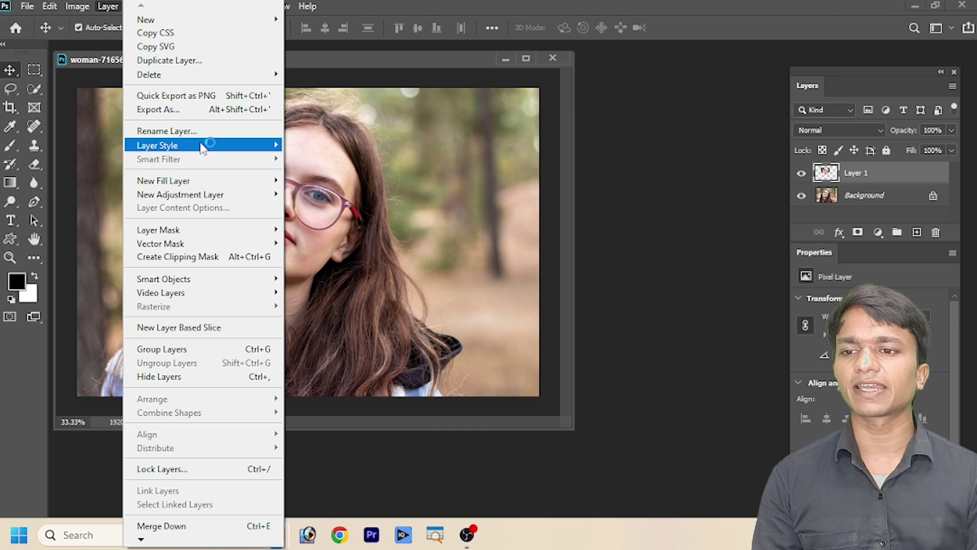
pyautogui.moveTo(157, 145)
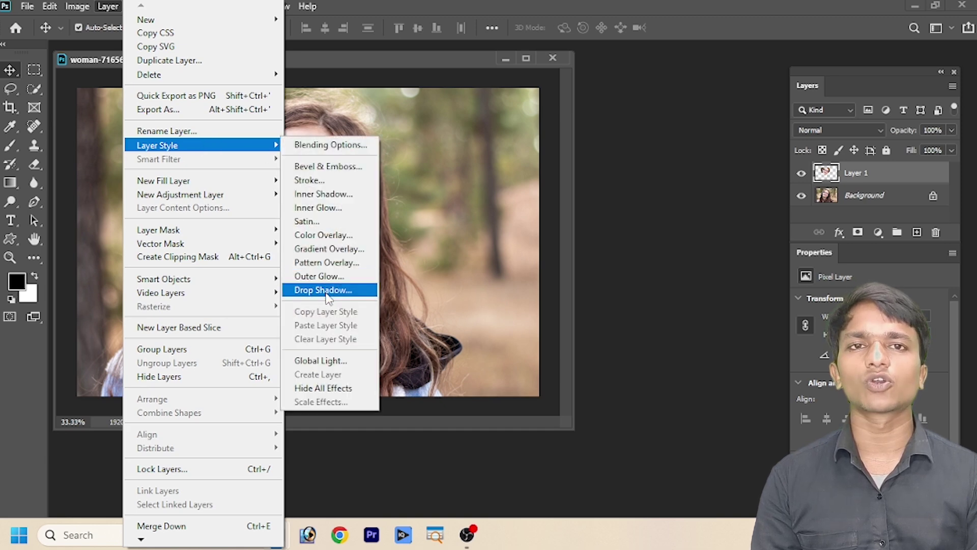
# Apply a Normal-mode drop shadow to the heart, offset 37 px with adjusted angle.
pyautogui.click(324, 290)
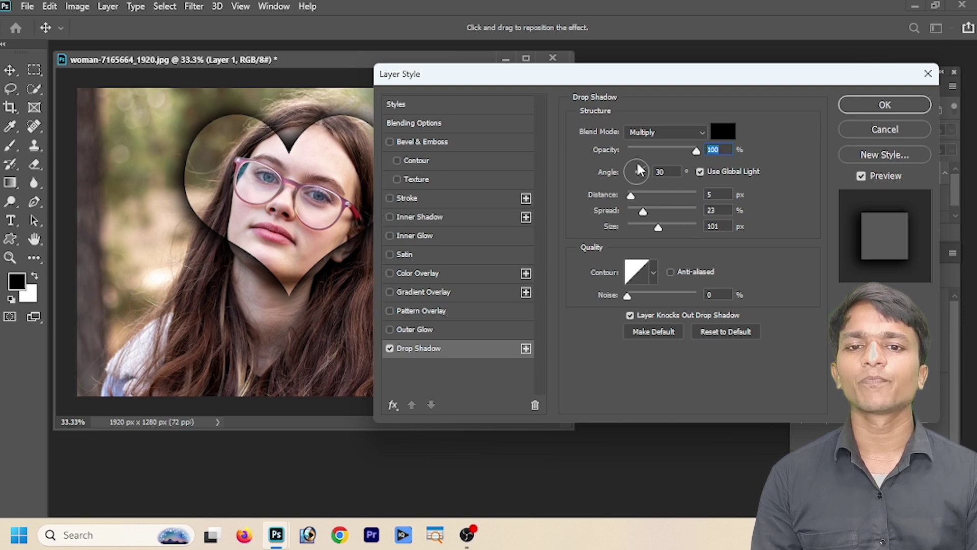
pyautogui.moveTo(696, 151)
pyautogui.mouseDown()
pyautogui.moveTo(608, 148)
pyautogui.moveTo(751, 153)
pyautogui.mouseUp()
pyautogui.click(705, 133)
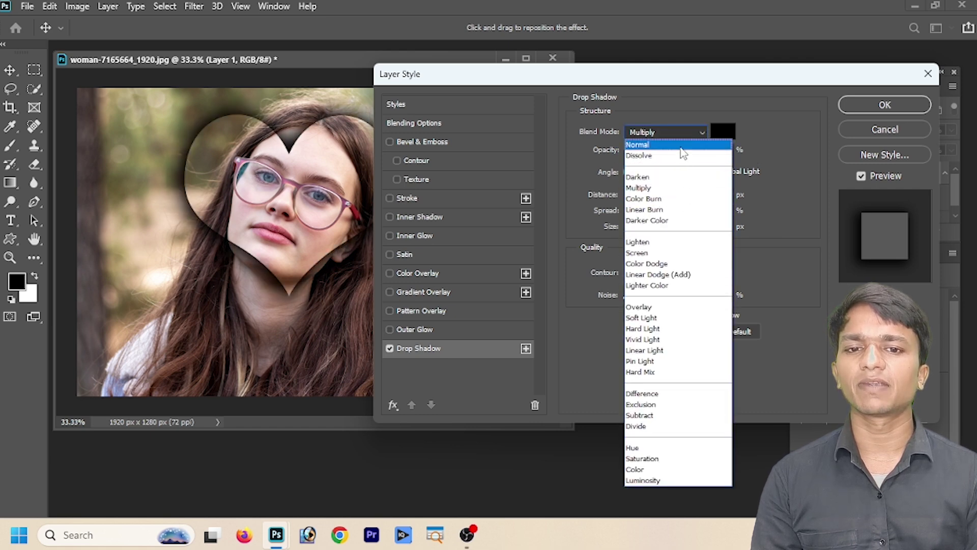
pyautogui.click(680, 145)
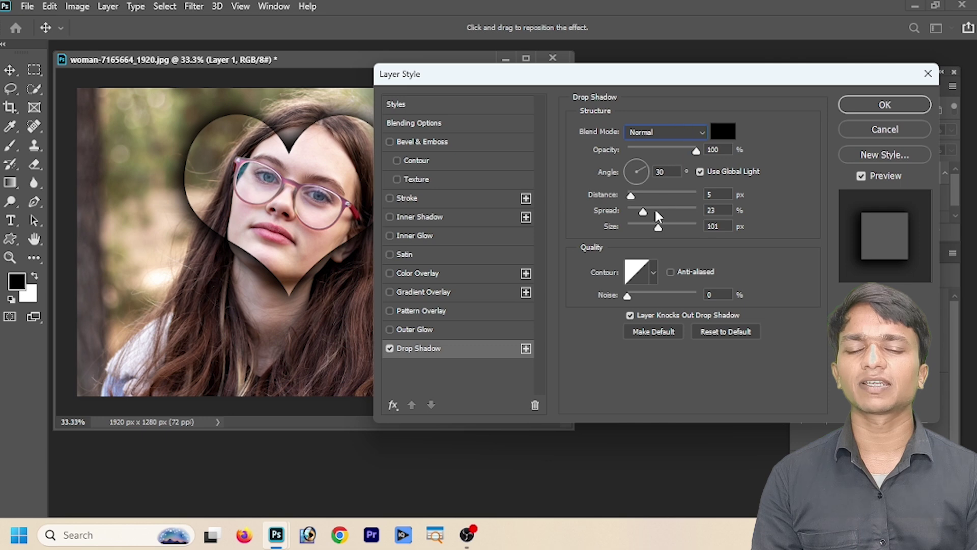
pyautogui.moveTo(633, 192)
pyautogui.mouseDown()
pyautogui.moveTo(701, 198)
pyautogui.moveTo(654, 206)
pyautogui.mouseUp()
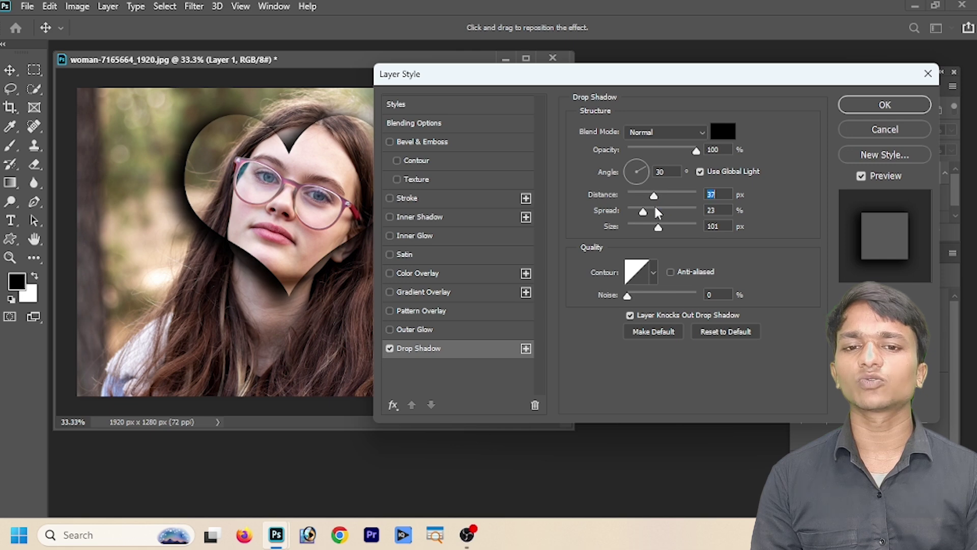
pyautogui.moveTo(643, 178)
pyautogui.mouseDown()
pyautogui.moveTo(637, 171)
pyautogui.moveTo(646, 177)
pyautogui.mouseUp()
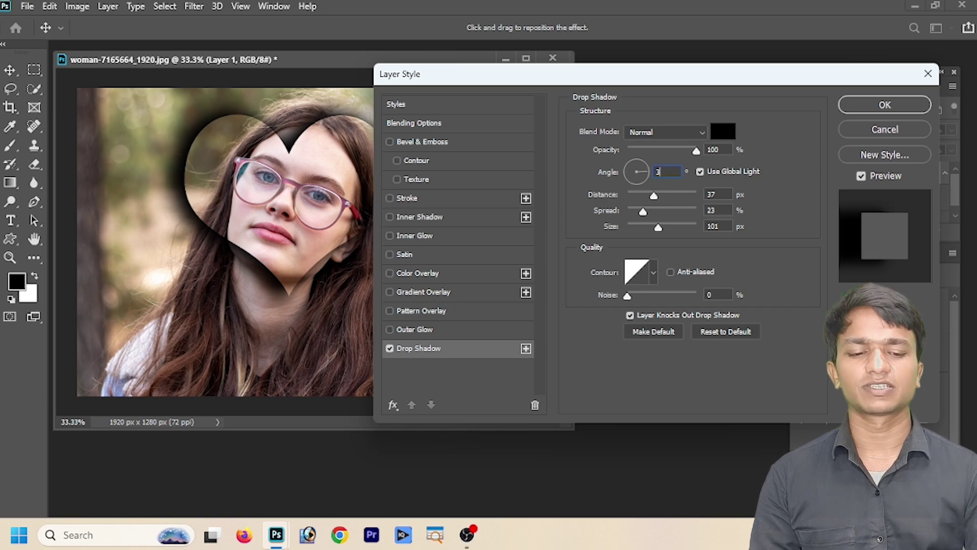
pyautogui.press('Return')
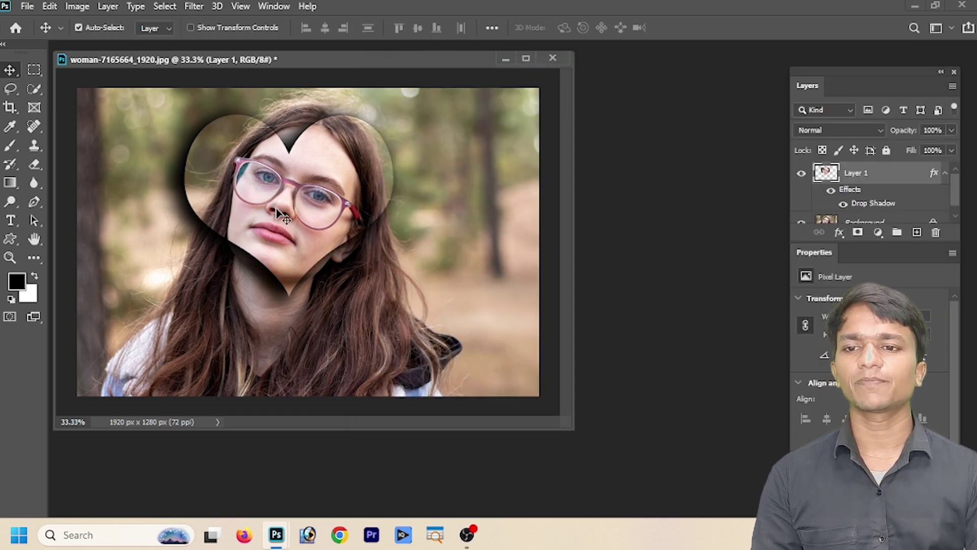
# Undo the drop shadow and reopen Layer Style > Drop Shadow.
pyautogui.hotkey('ctrl', 'z')
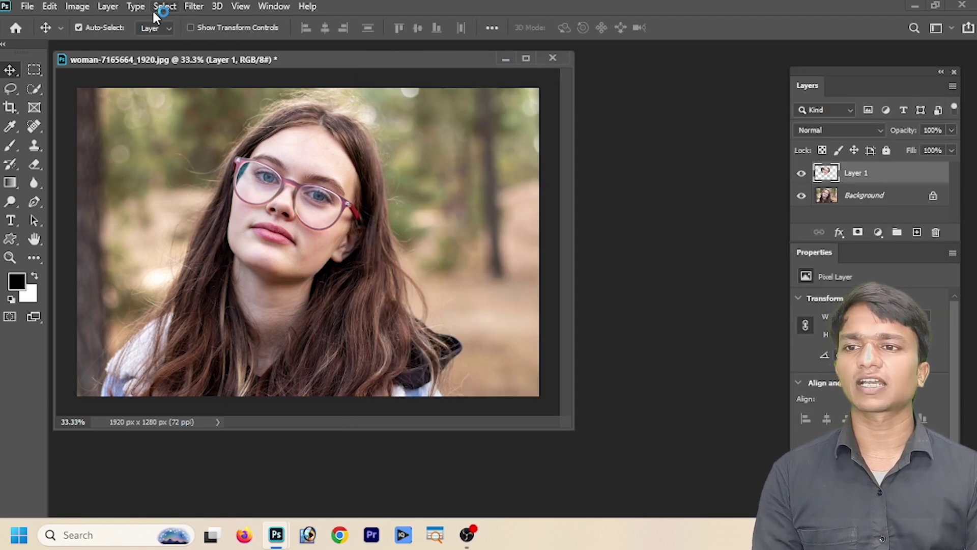
pyautogui.click(108, 6)
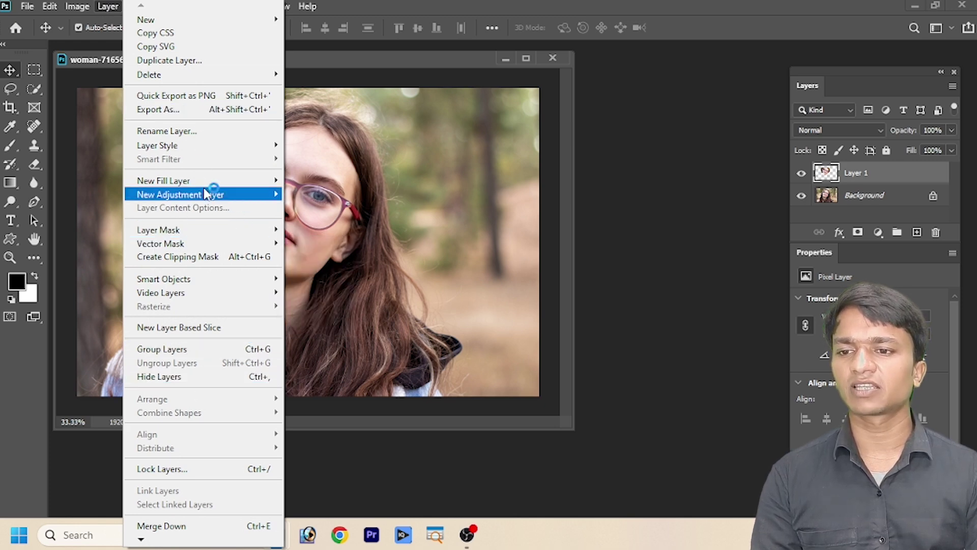
pyautogui.moveTo(158, 145)
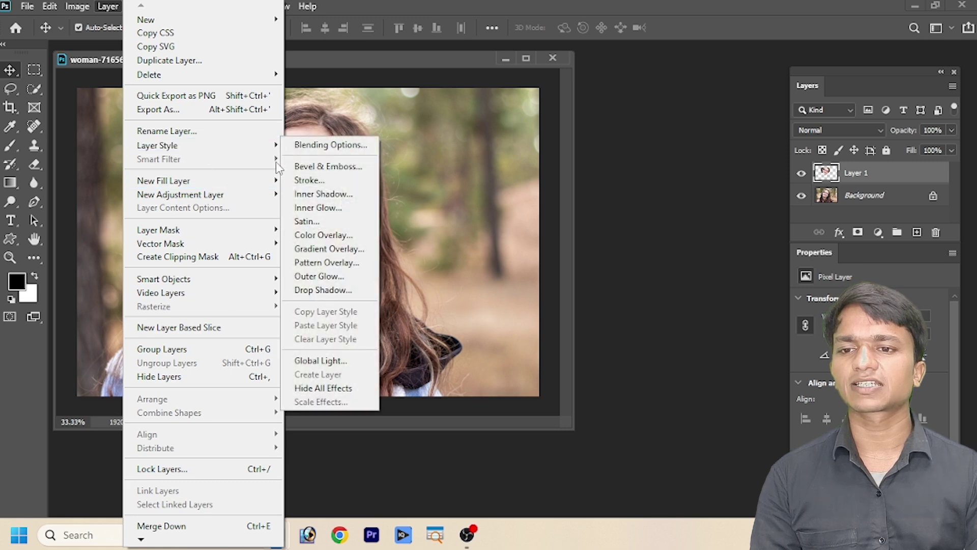
pyautogui.click(323, 286)
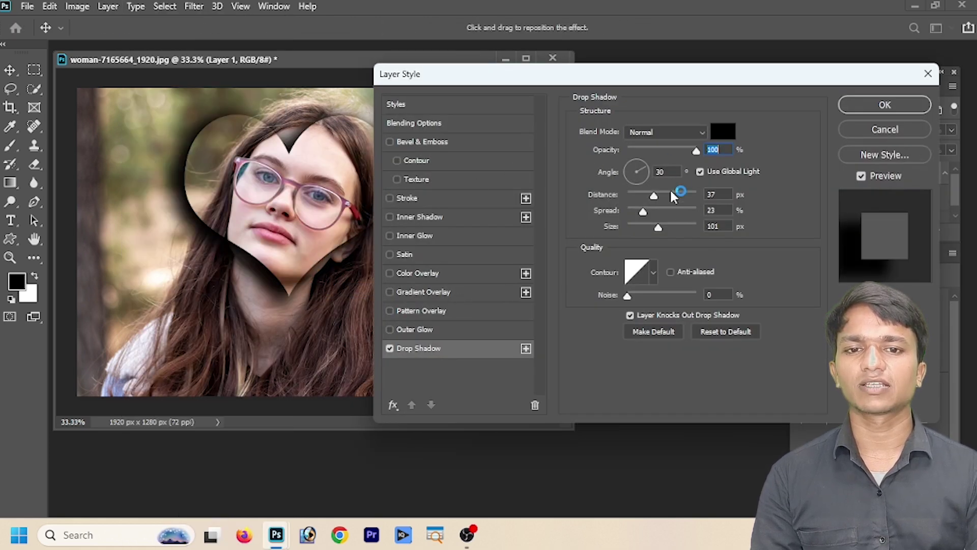
# Set the shadow to 22 px distance, 8% spread, 196 px size with slight noise.
pyautogui.click(658, 226)
pyautogui.moveTo(656, 230); pyautogui.dragTo(661, 217)
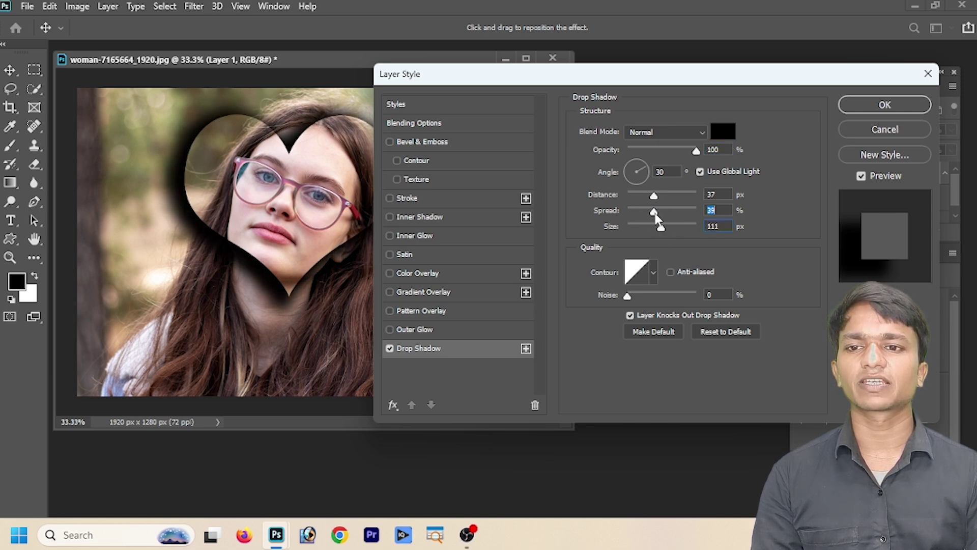
pyautogui.moveTo(655, 196); pyautogui.dragTo(649, 197)
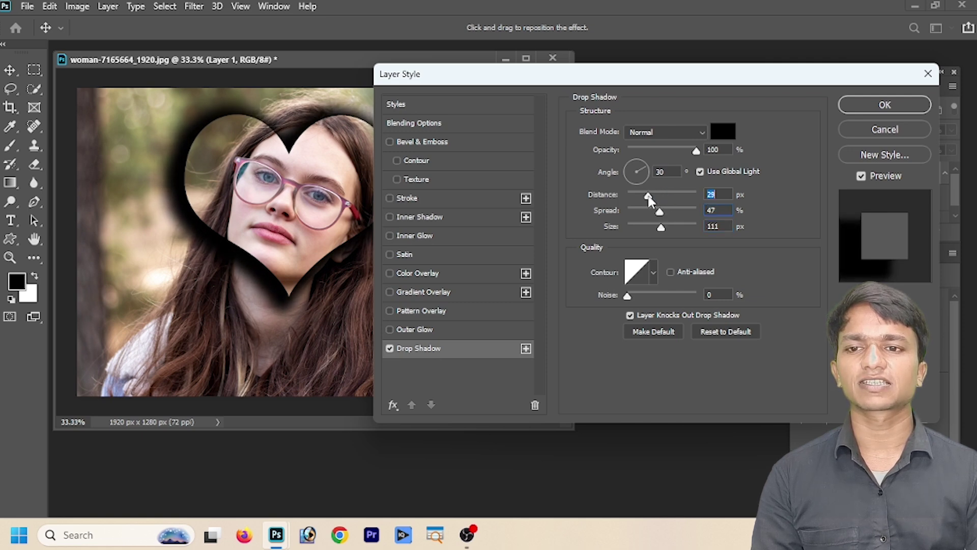
pyautogui.moveTo(648, 198); pyautogui.dragTo(633, 212)
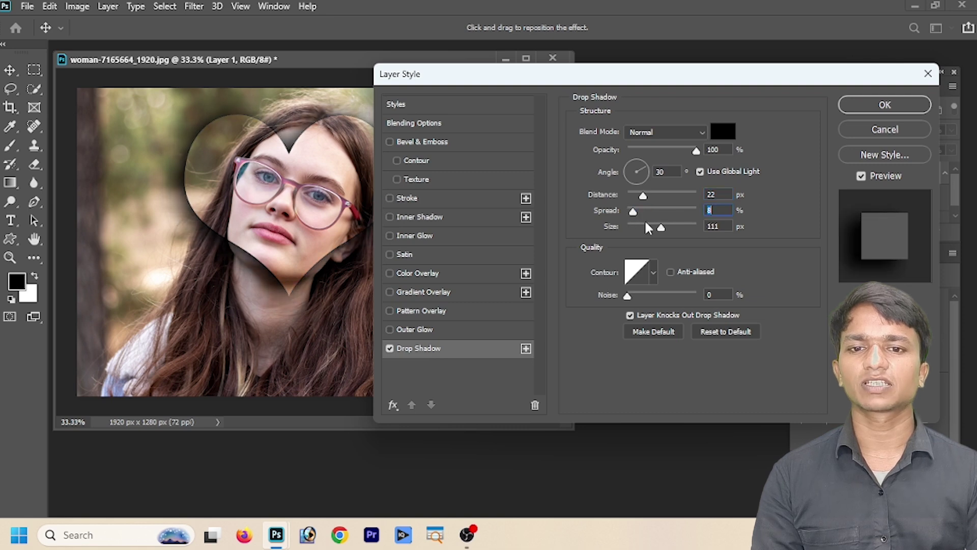
pyautogui.moveTo(662, 228); pyautogui.dragTo(683, 228)
pyautogui.moveTo(627, 297)
pyautogui.mouseDown()
pyautogui.moveTo(647, 299)
pyautogui.moveTo(636, 296)
pyautogui.mouseUp()
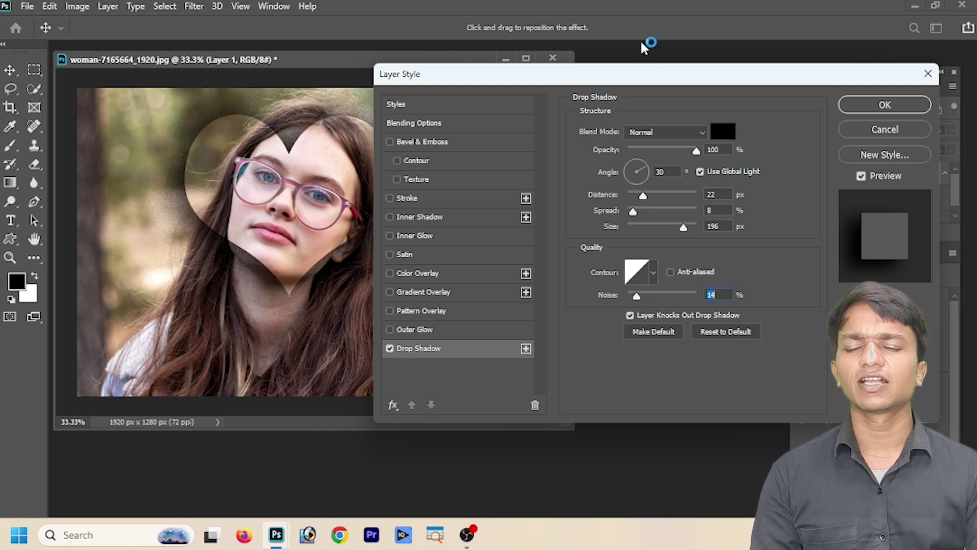
# Apply the shadow and reposition the heart layer near the photo's top.
pyautogui.click(884, 104)
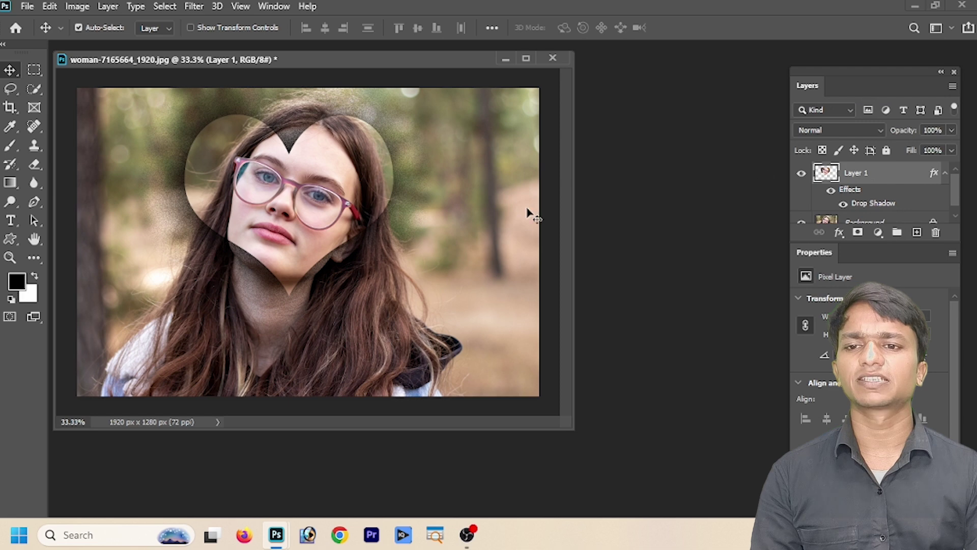
pyautogui.moveTo(331, 209); pyautogui.dragTo(474, 244)
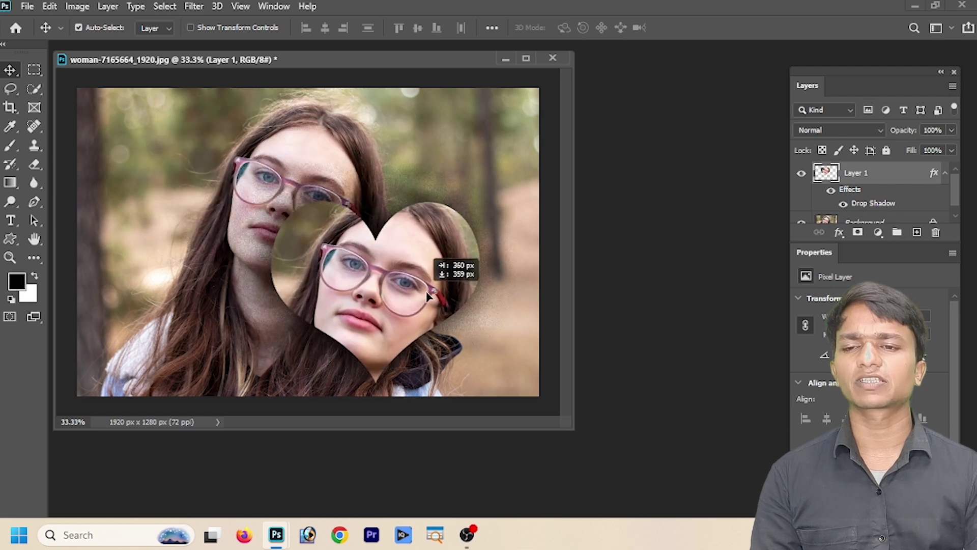
pyautogui.moveTo(473, 243); pyautogui.dragTo(347, 213)
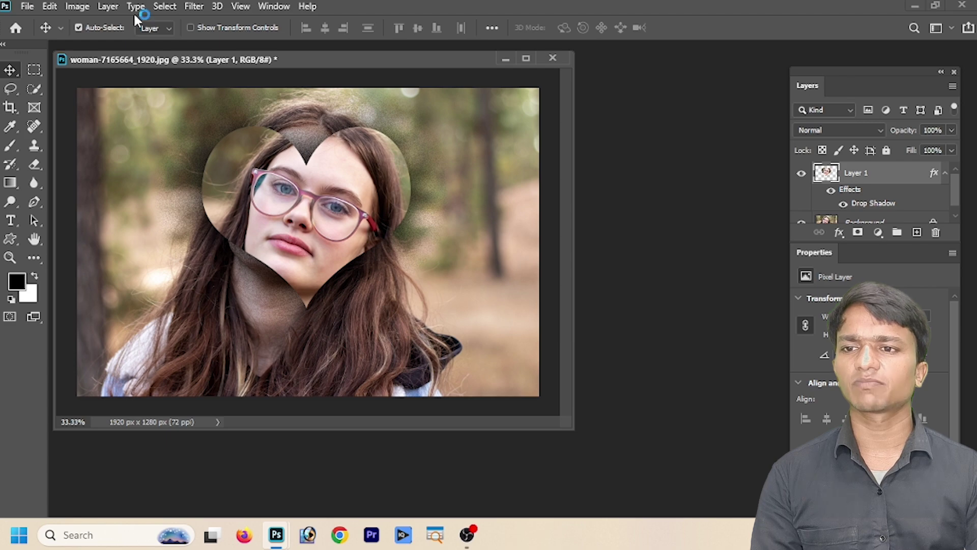
# Reopen the heart's Drop Shadow settings and set its noise back to zero.
pyautogui.click(108, 7)
pyautogui.moveTo(157, 145)
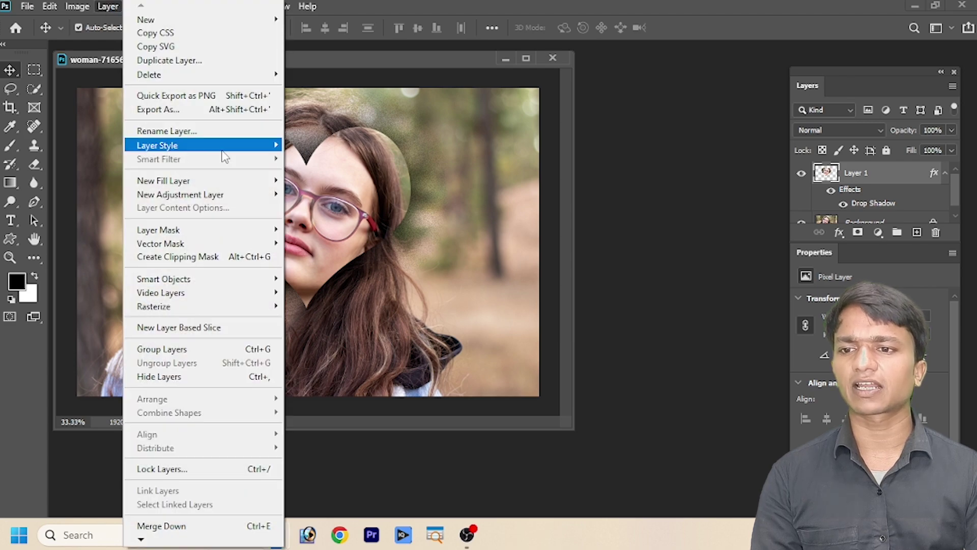
pyautogui.click(323, 289)
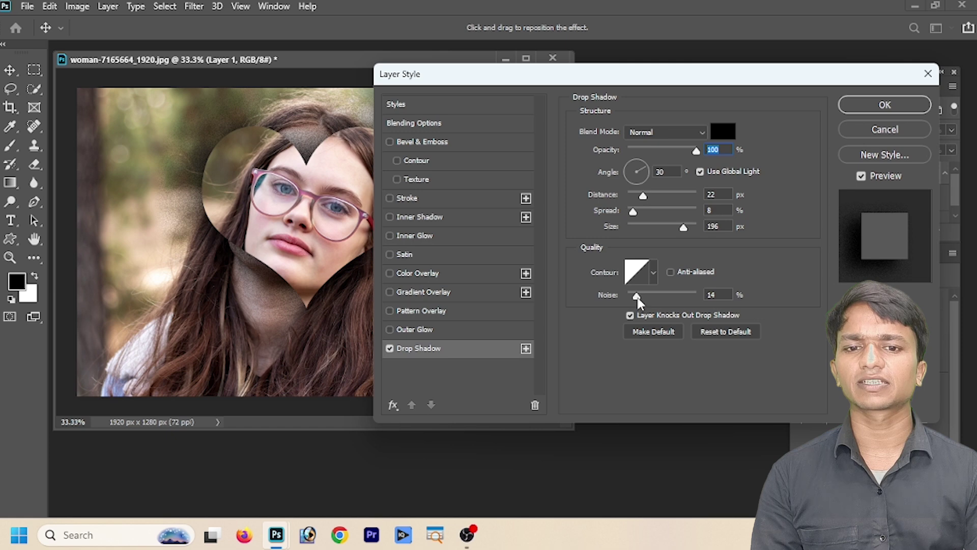
pyautogui.moveTo(642, 295); pyautogui.dragTo(627, 296)
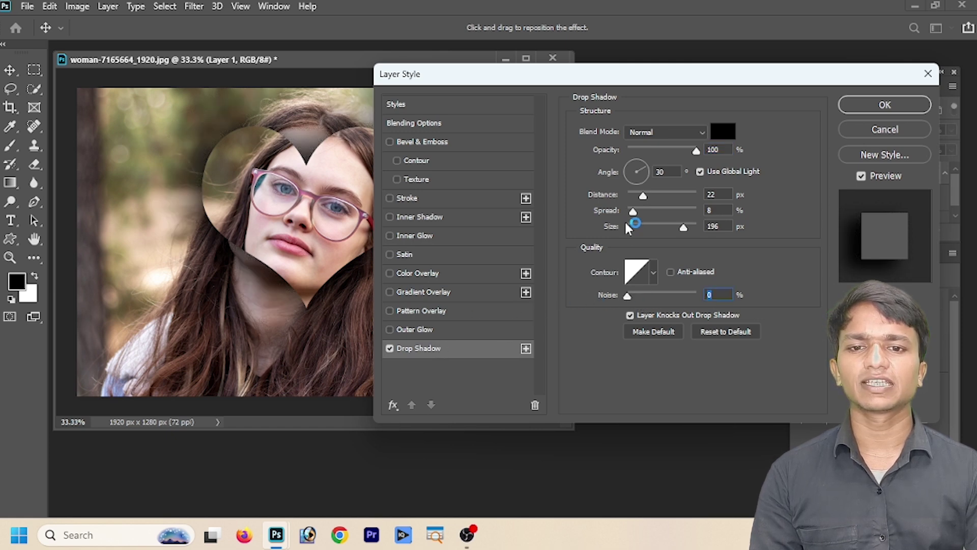
# Try several shadow colours in the Color Picker, briefly settling on near-white.
pyautogui.click(717, 137)
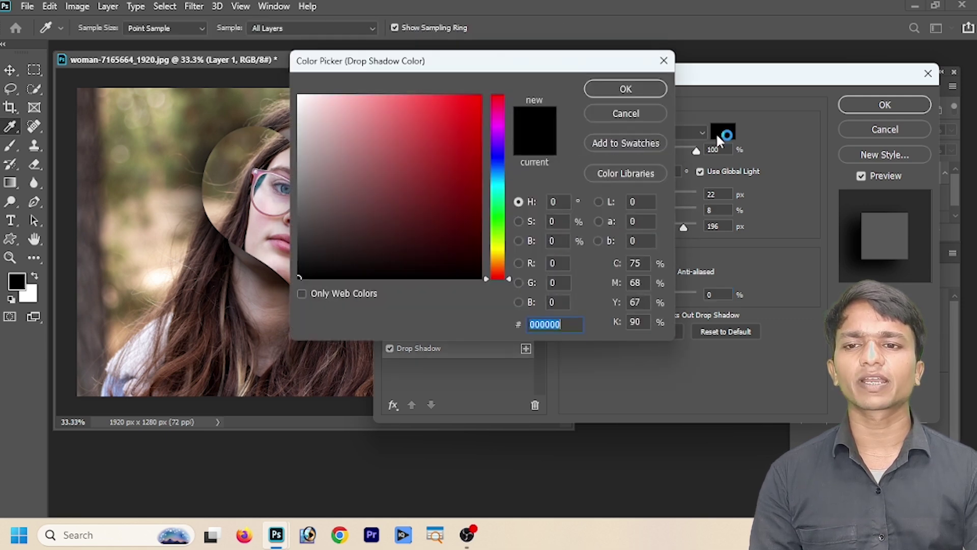
pyautogui.click(394, 150)
pyautogui.click(431, 136)
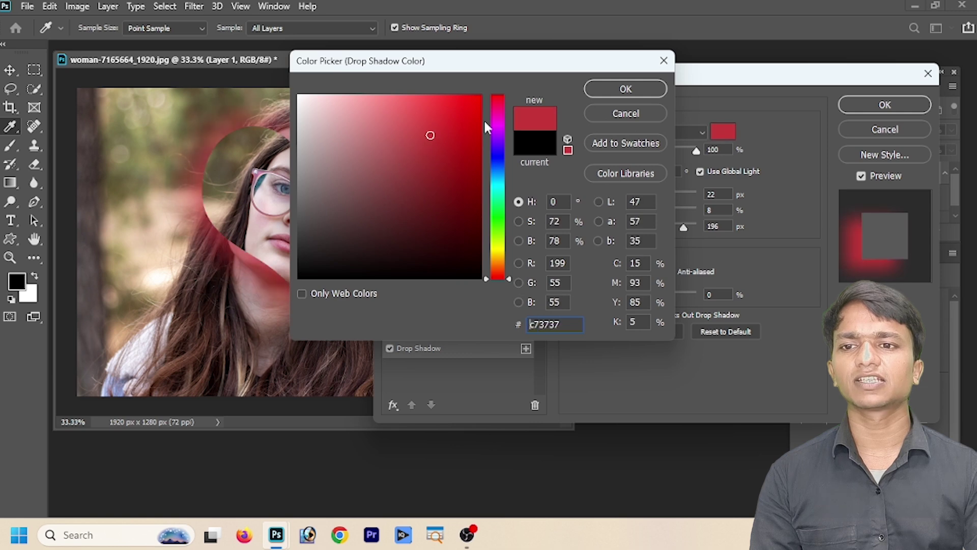
pyautogui.click(484, 121)
pyautogui.click(473, 162)
pyautogui.click(498, 160)
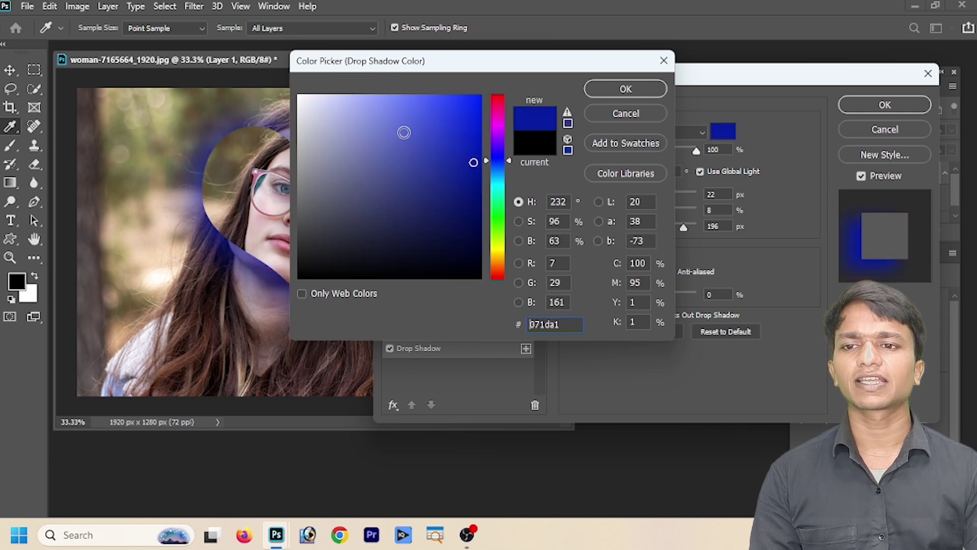
pyautogui.click(402, 131)
pyautogui.click(316, 124)
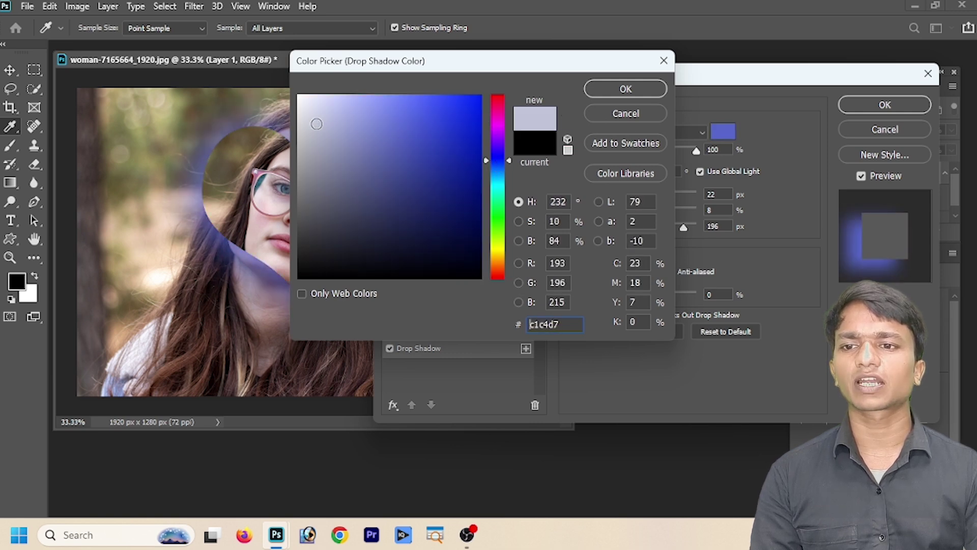
pyautogui.click(309, 103)
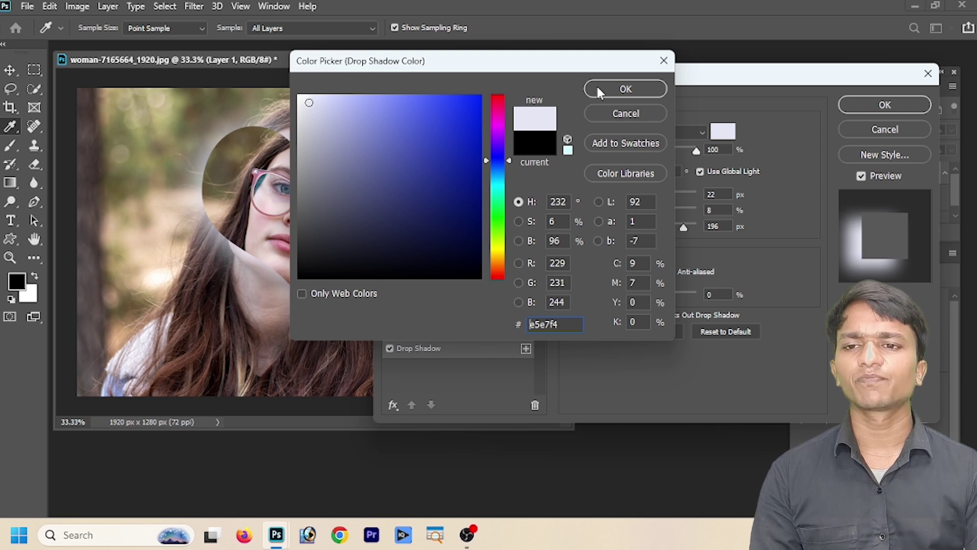
pyautogui.click(593, 91)
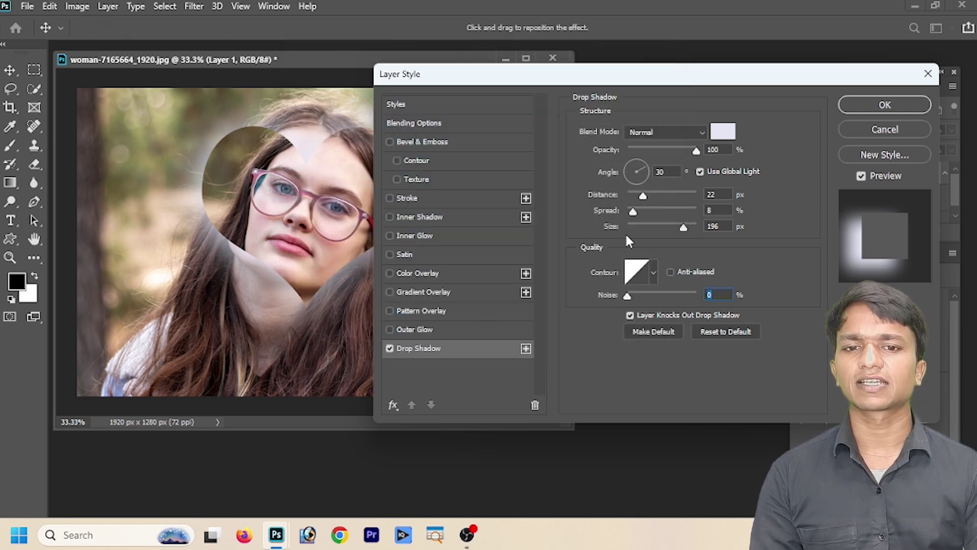
# Enlarge the shadow size to 226 px and change its colour to pure black.
pyautogui.moveTo(695, 227); pyautogui.dragTo(691, 226)
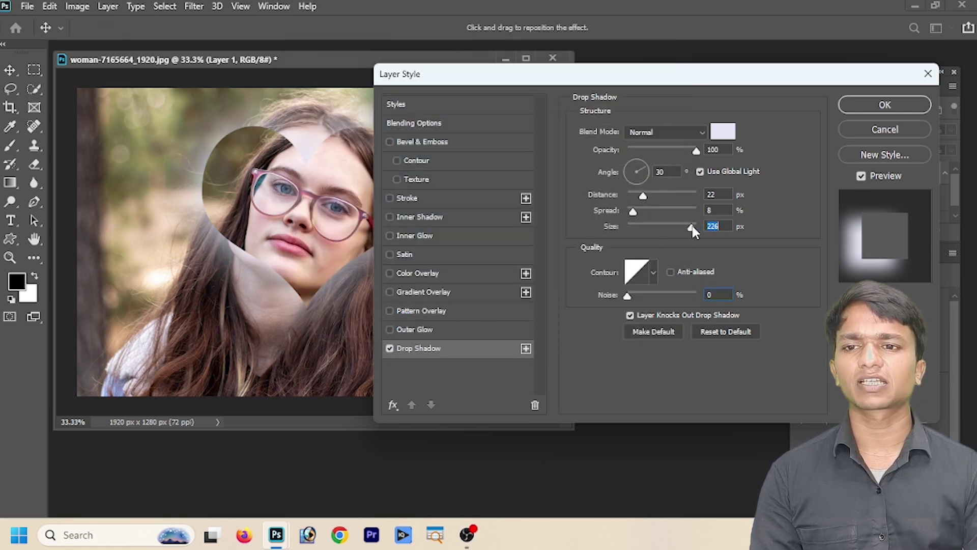
pyautogui.click(722, 131)
pyautogui.click(350, 239)
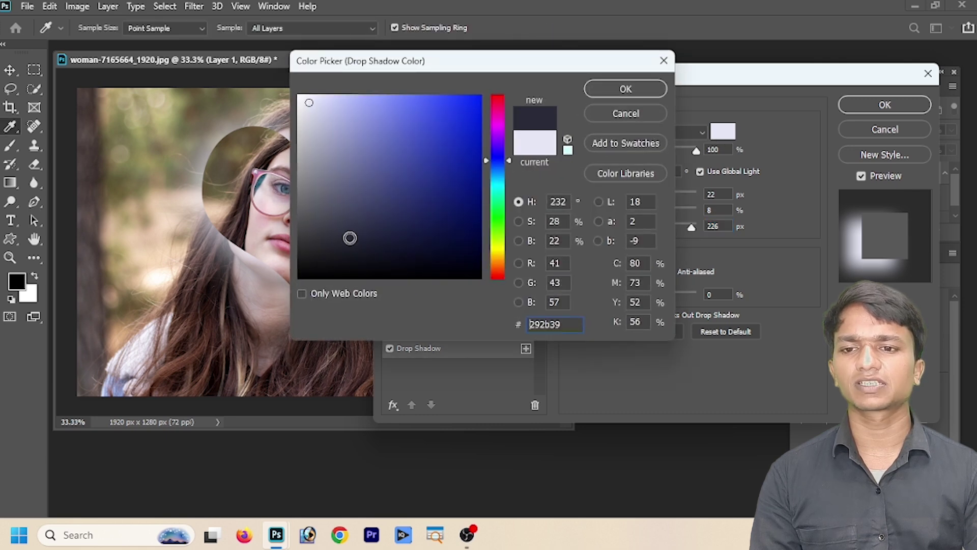
pyautogui.click(302, 270)
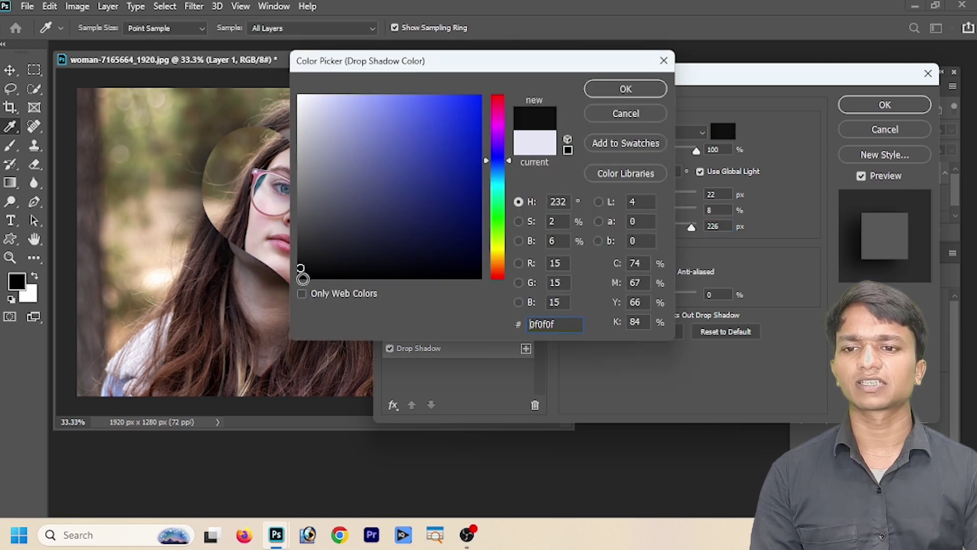
pyautogui.click(302, 277)
pyautogui.click(629, 89)
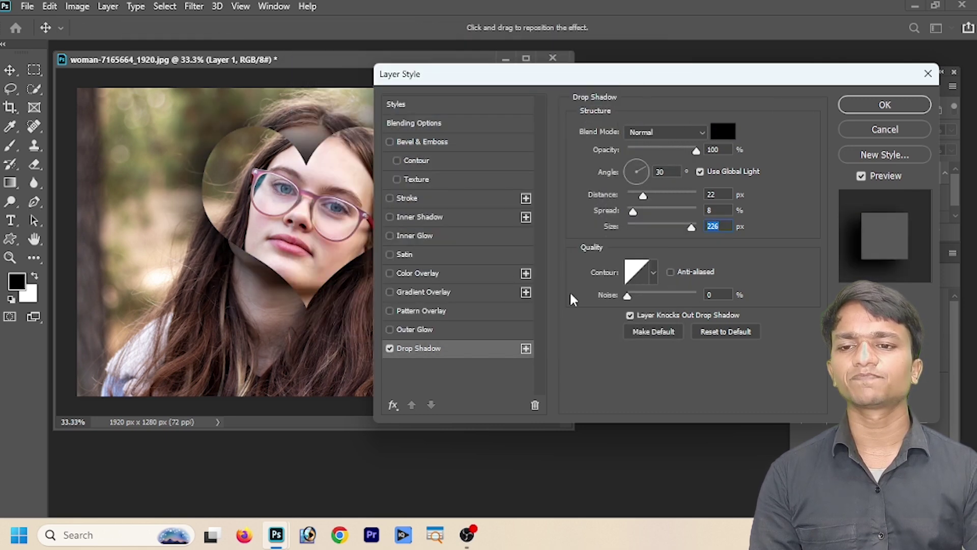
# Add a red Outer Glow with noise 0, 100% opacity and 2 px size.
pyautogui.click(424, 329)
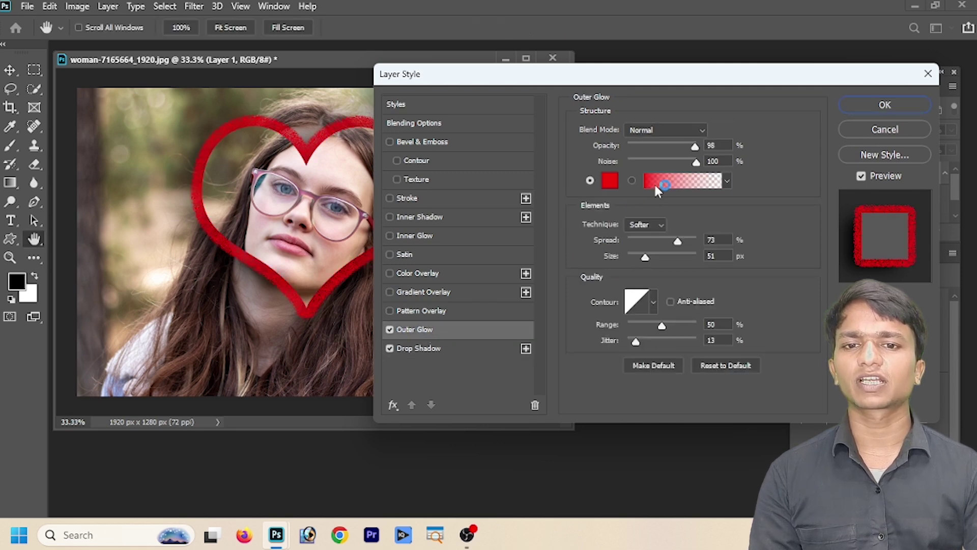
pyautogui.moveTo(696, 162); pyautogui.dragTo(627, 162)
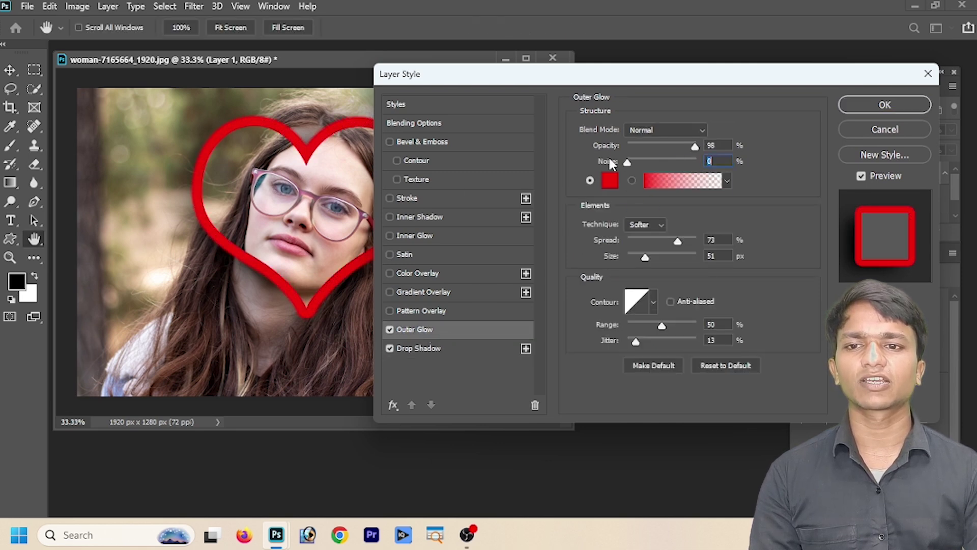
pyautogui.moveTo(650, 151); pyautogui.dragTo(639, 152)
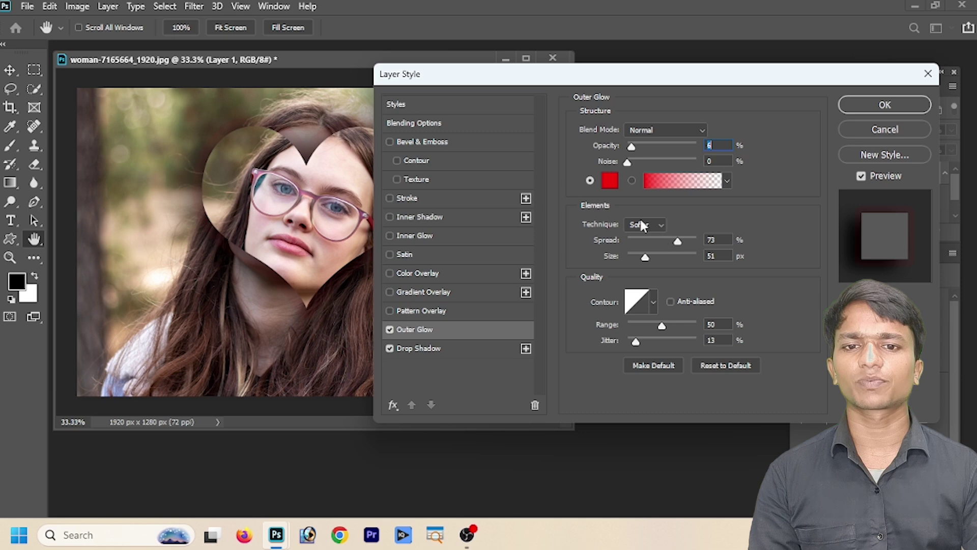
pyautogui.moveTo(645, 256); pyautogui.dragTo(626, 256)
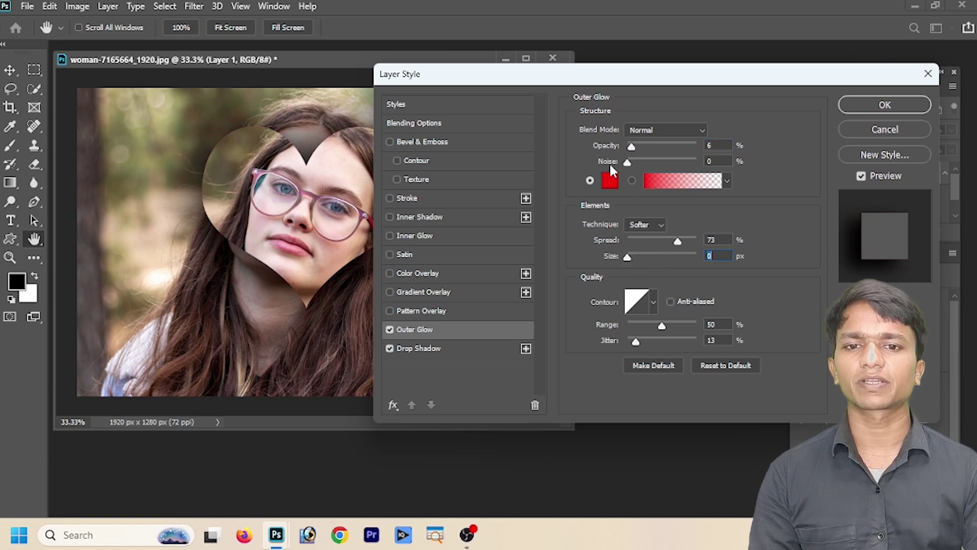
pyautogui.moveTo(631, 148); pyautogui.dragTo(668, 148)
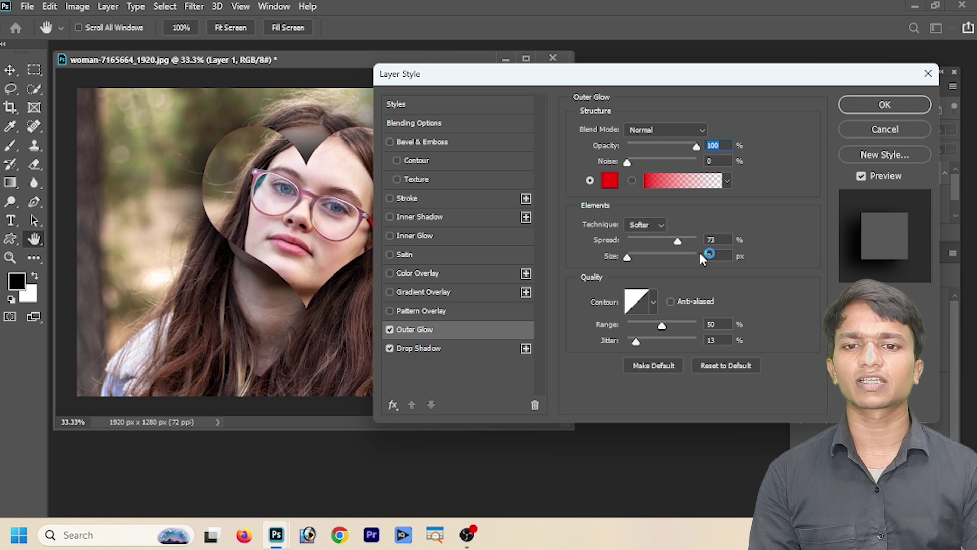
pyautogui.write('3')
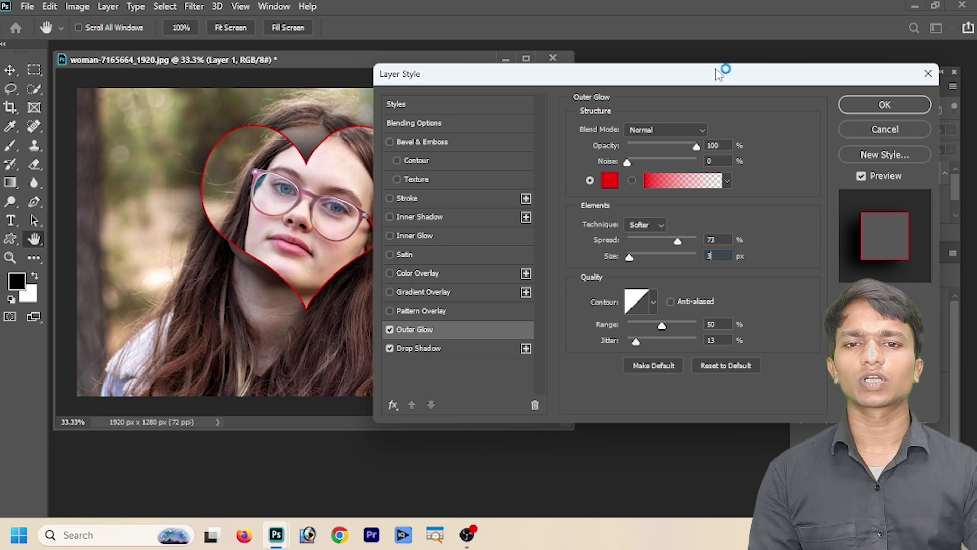
pyautogui.moveTo(720, 74); pyautogui.dragTo(752, 66)
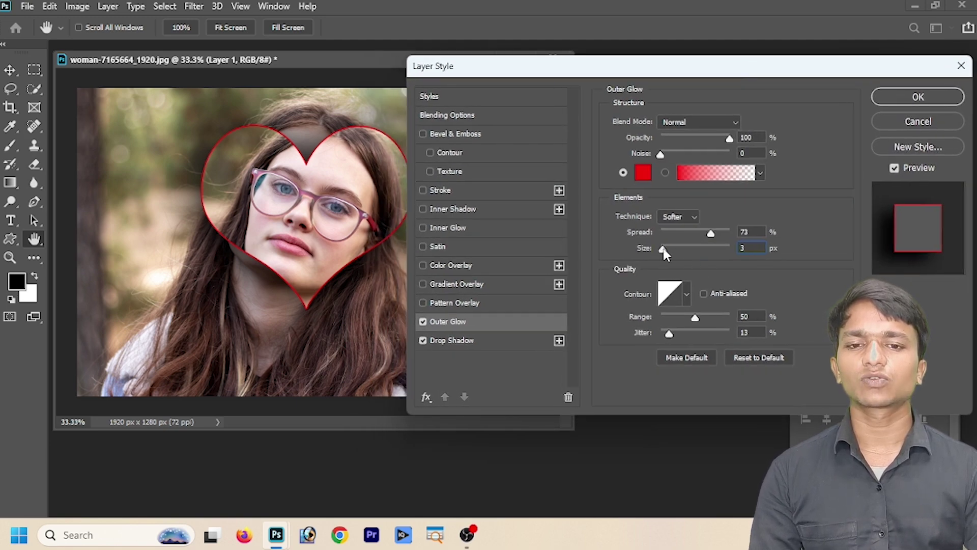
pyautogui.press('BackSpace')
pyautogui.write('2')
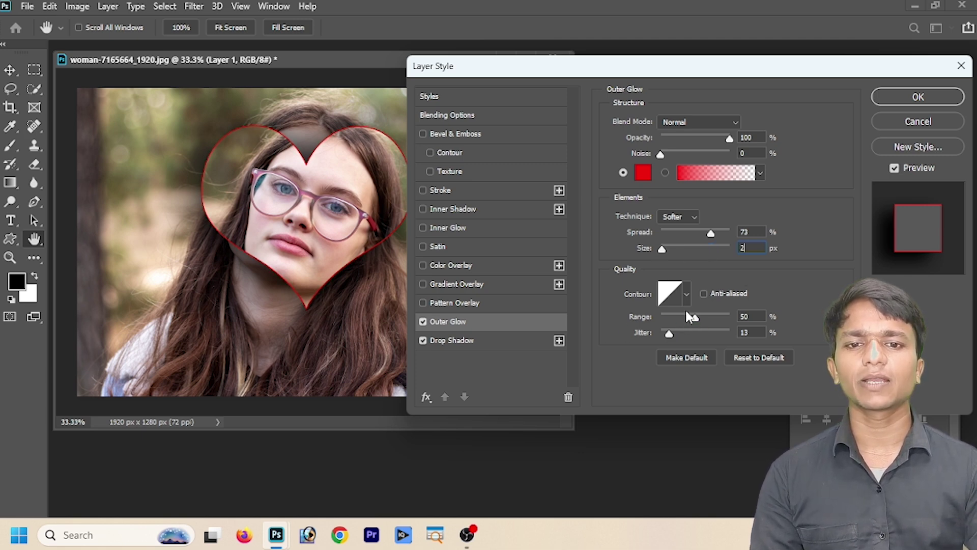
# Give the glow a custom bent contour curve and apply both layer effects.
pyautogui.click(678, 294)
pyautogui.moveTo(442, 207)
pyautogui.mouseDown()
pyautogui.moveTo(463, 181)
pyautogui.moveTo(512, 208)
pyautogui.mouseUp()
pyautogui.click(589, 79)
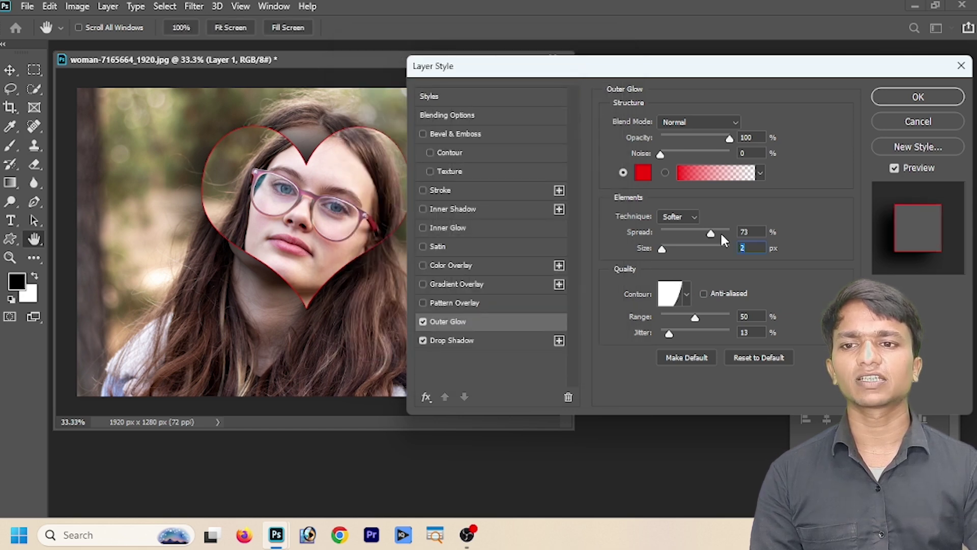
pyautogui.click(687, 242)
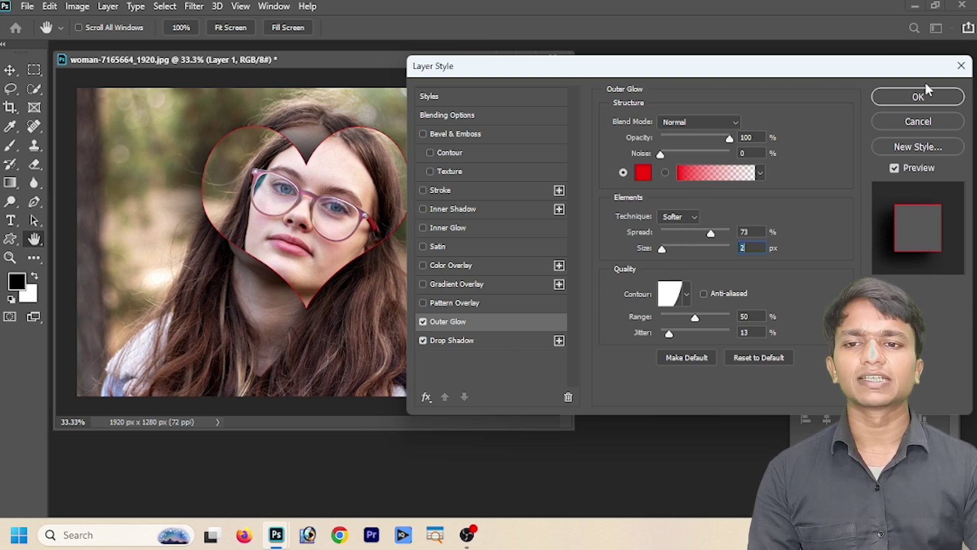
pyautogui.click(919, 96)
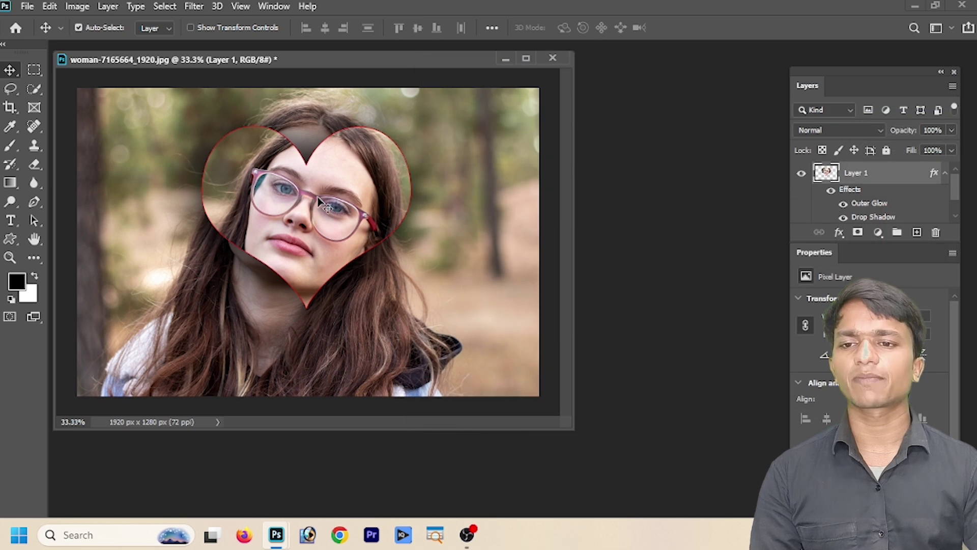
# Scale the heart layer to about two-thirds size and move it to the upper-left corner.
pyautogui.hotkey('ctrl', 't')
pyautogui.moveTo(289, 254); pyautogui.dragTo(411, 254)
pyautogui.moveTo(324, 291); pyautogui.dragTo(410, 232)
pyautogui.moveTo(434, 192)
pyautogui.mouseDown()
pyautogui.moveTo(143, 191)
pyautogui.moveTo(133, 180)
pyautogui.mouseUp()
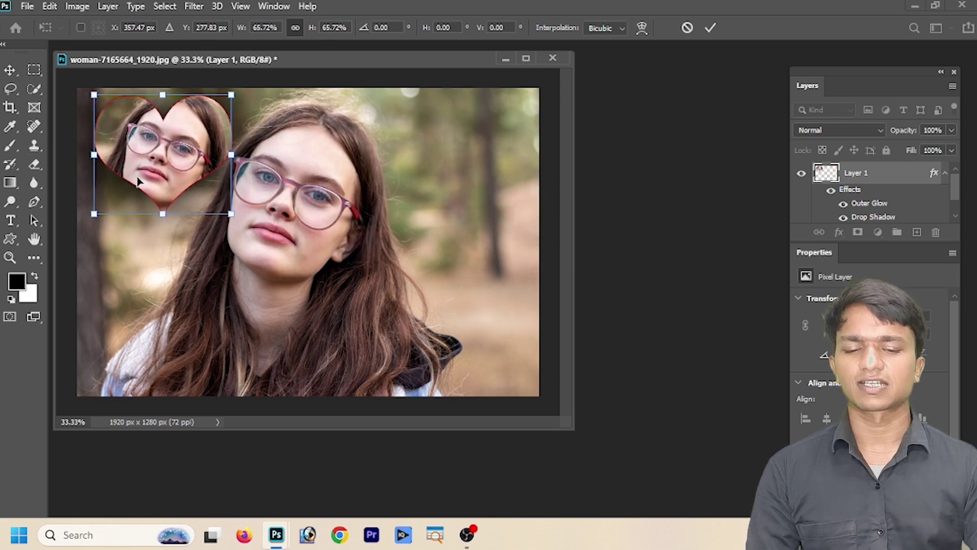
pyautogui.press('Return')
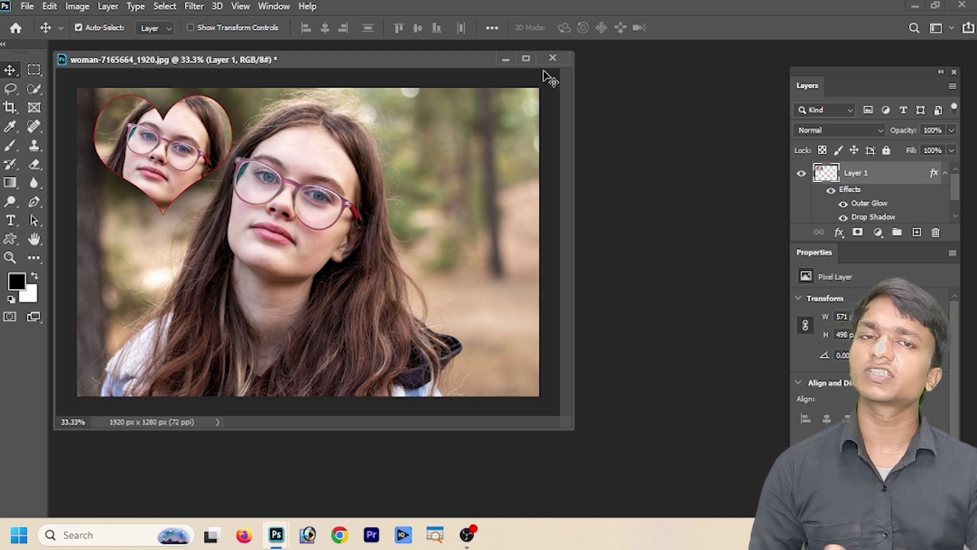
# Open couple-437968_1280.jpg from the workspace and reposition its document window.
pyautogui.doubleClick(633, 154)
pyautogui.doubleClick(269, 302)
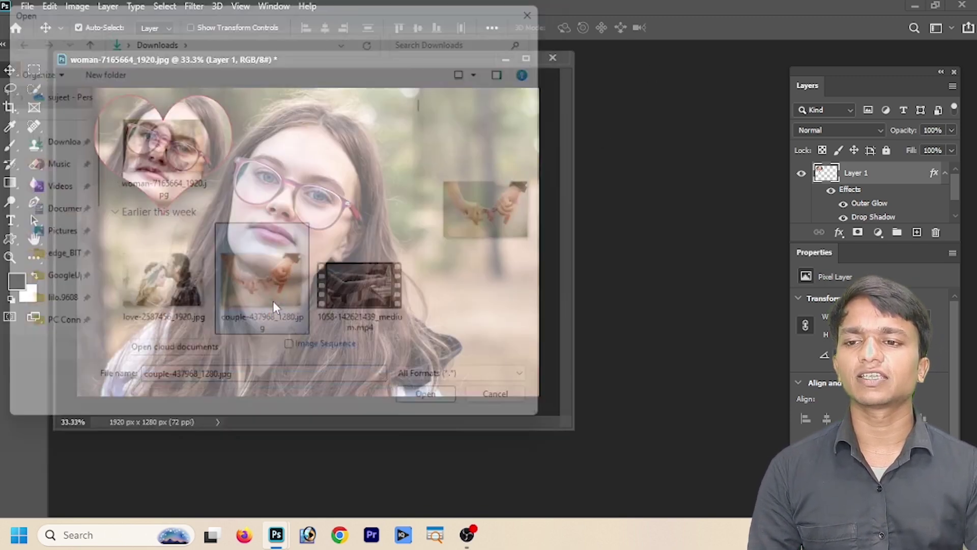
pyautogui.moveTo(524, 60); pyautogui.dragTo(547, 68)
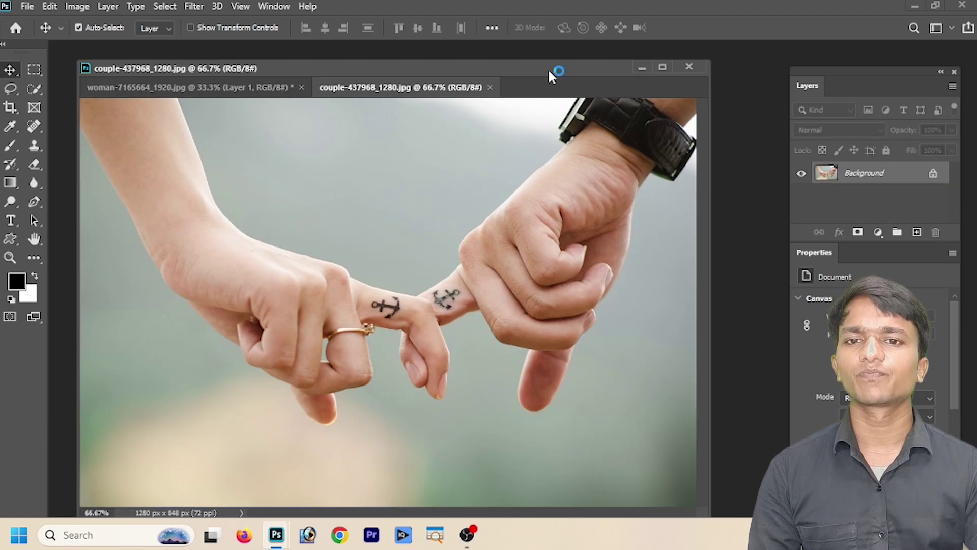
# Close the woman document, answering the save prompt, and enlarge the couple photo's window.
pyautogui.click(281, 88)
pyautogui.click(302, 87)
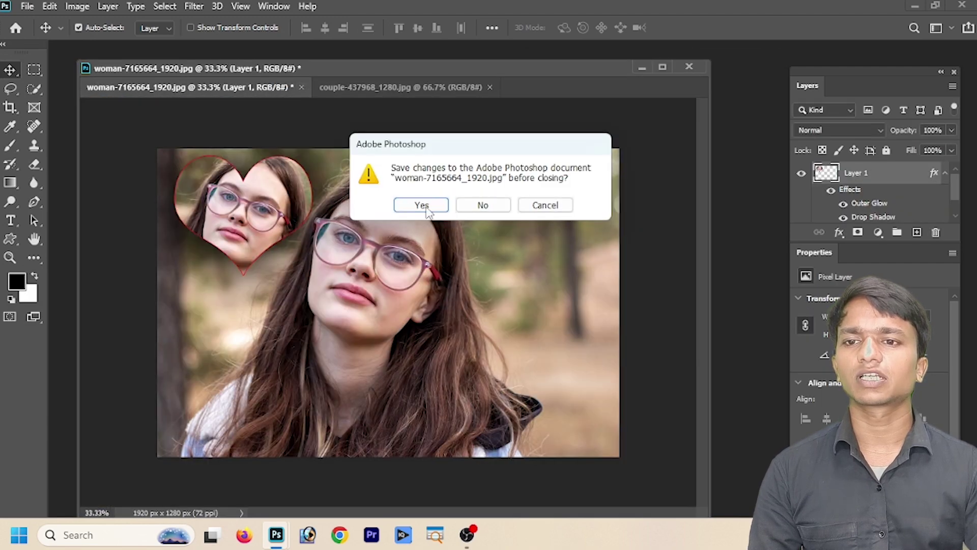
pyautogui.click(482, 204)
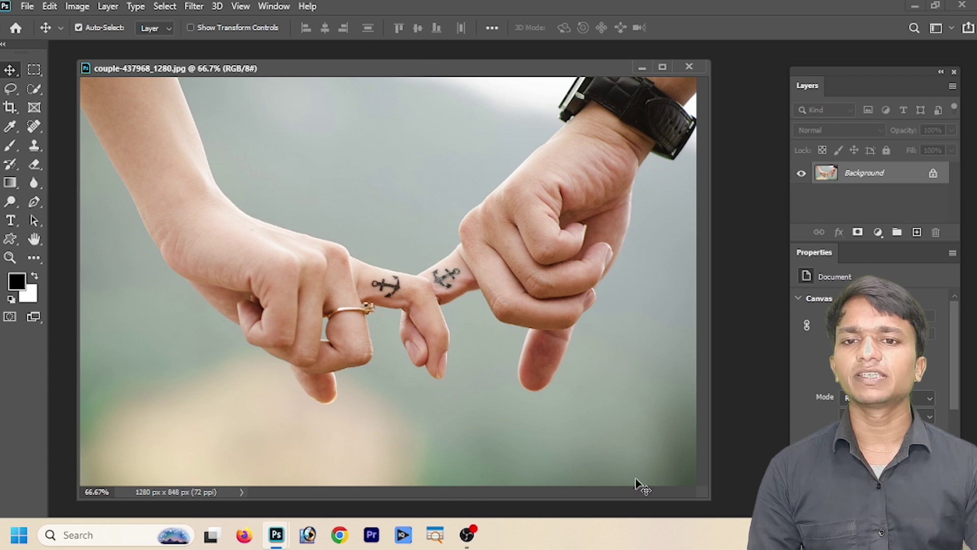
pyautogui.moveTo(698, 486); pyautogui.dragTo(757, 504)
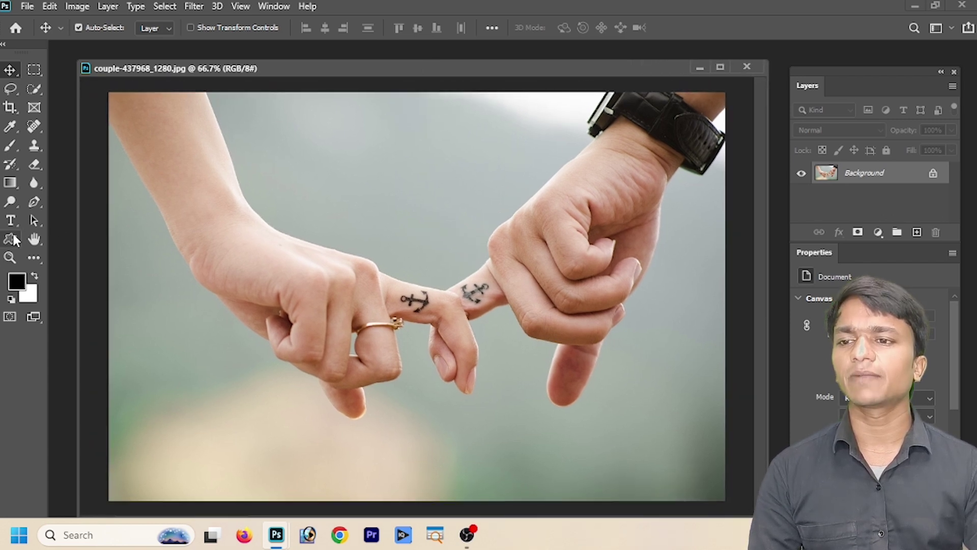
# With the Custom Shape tool, browse the preset shape groups and pick a shape.
pyautogui.click(12, 239)
pyautogui.click(439, 28)
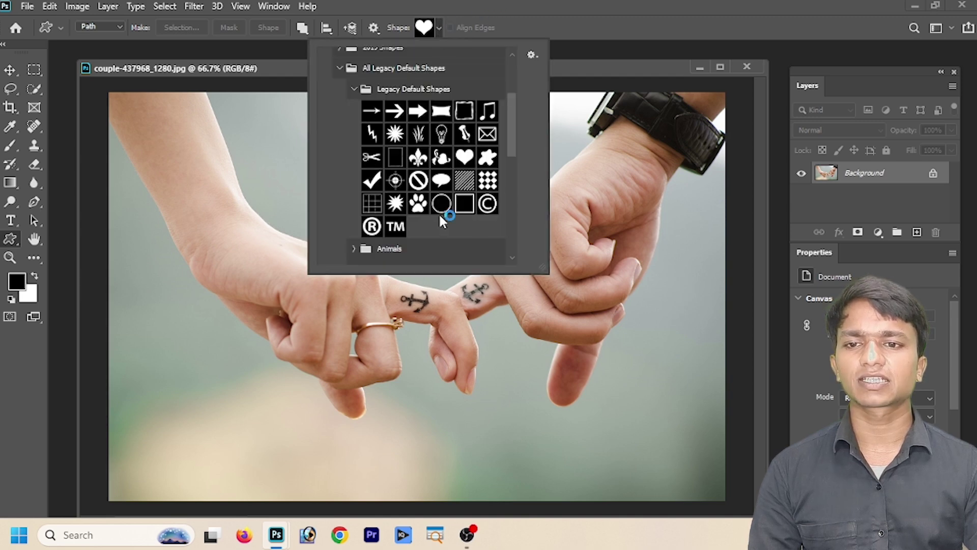
pyautogui.click(346, 249)
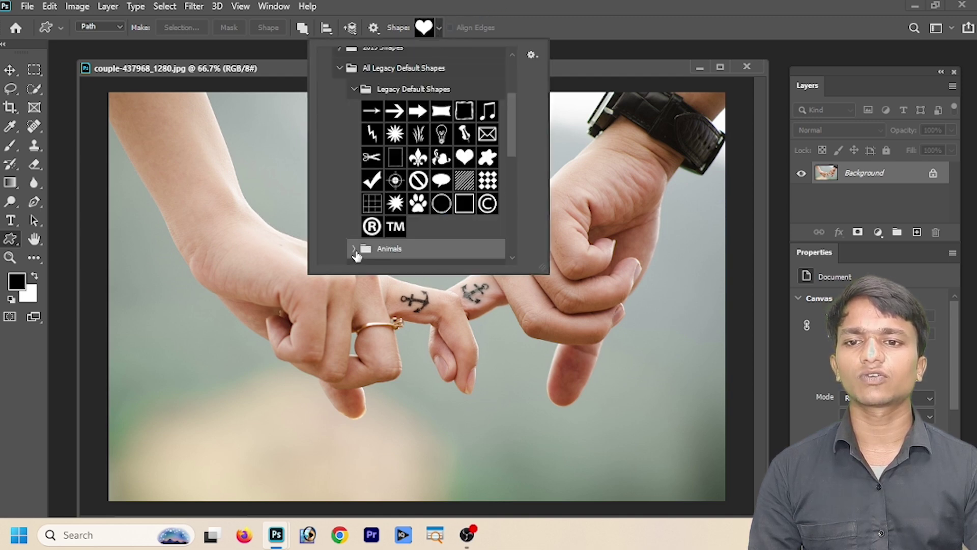
pyautogui.scroll(-1, 363, 243)
pyautogui.scroll(-2, 359, 234)
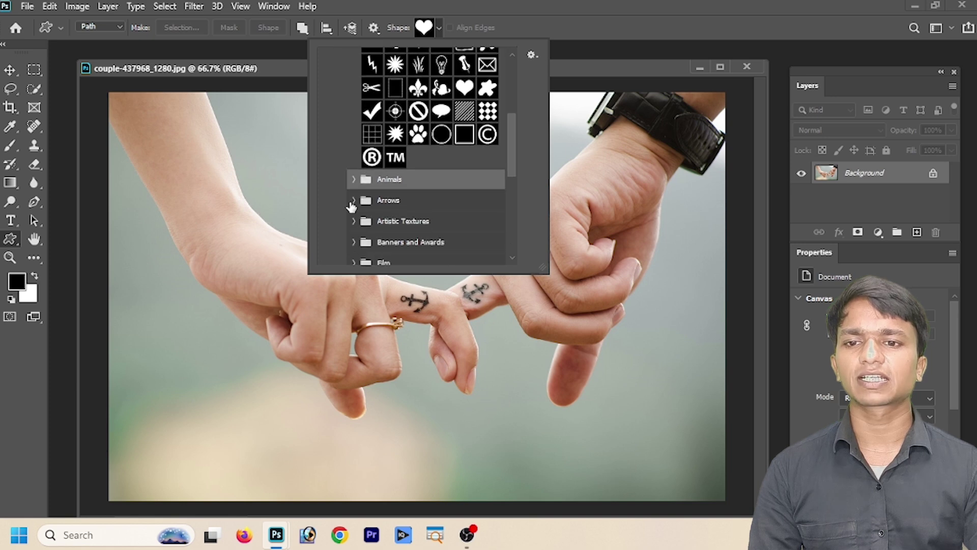
pyautogui.click(356, 200)
pyautogui.scroll(-2, 402, 193)
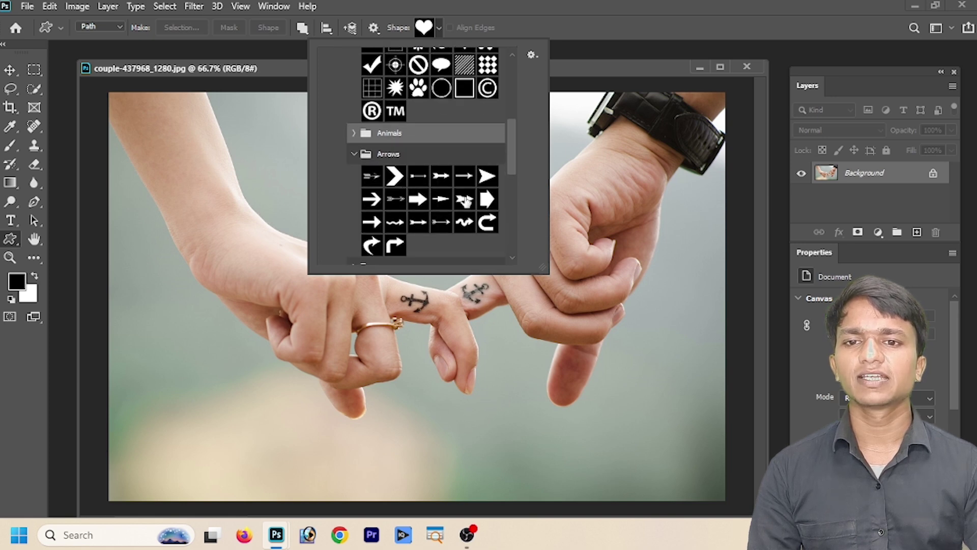
pyautogui.scroll(2, 448, 243)
pyautogui.scroll(2, 463, 194)
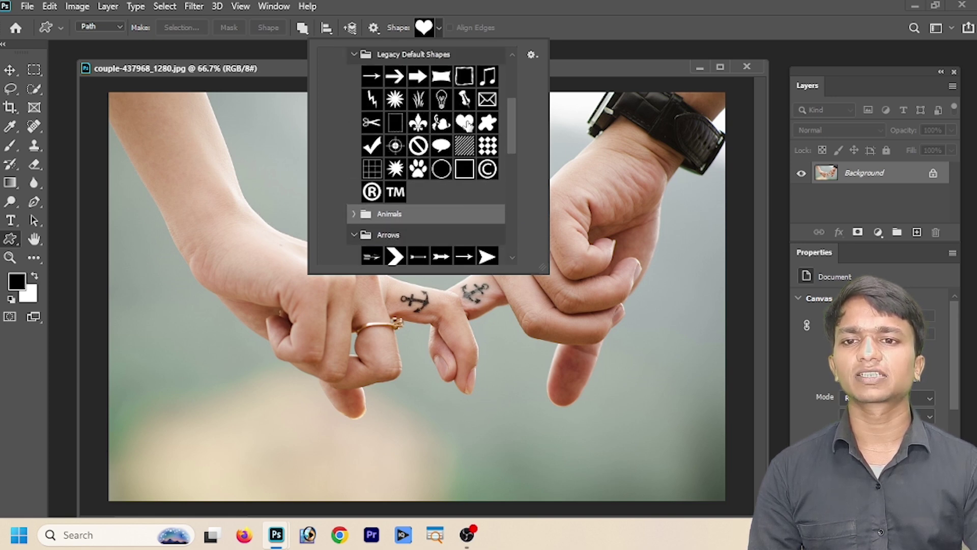
pyautogui.click(467, 124)
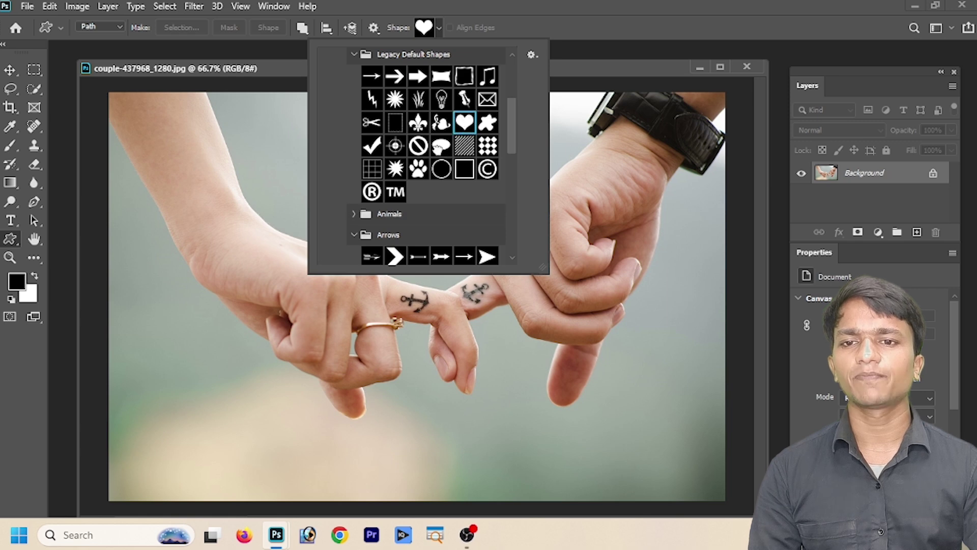
pyautogui.doubleClick(441, 146)
# Draw a speech-bubble outline over the wrist, then undo and discard it.
pyautogui.moveTo(264, 199); pyautogui.dragTo(426, 295)
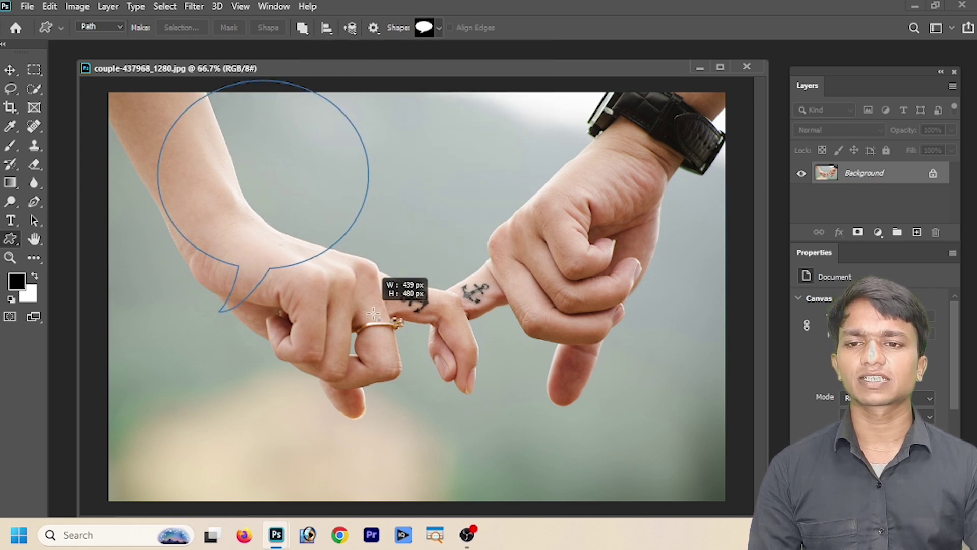
pyautogui.moveTo(314, 218)
pyautogui.mouseDown()
pyautogui.moveTo(387, 289)
pyautogui.moveTo(365, 268)
pyautogui.mouseUp()
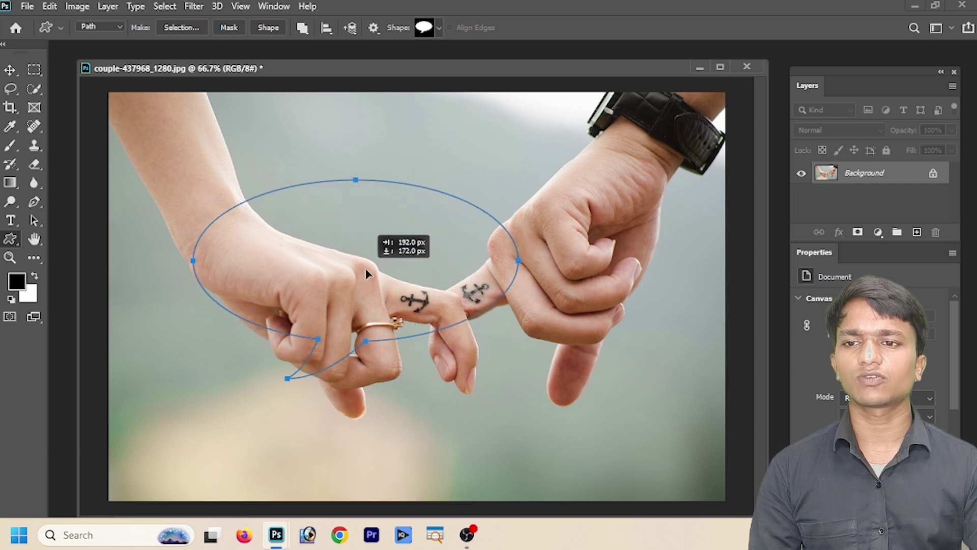
pyautogui.hotkey('ctrl', 'z')
pyautogui.press('Escape')
# Reselect the heart shape and draw a large heart path over the hands.
pyautogui.click(434, 28)
pyautogui.click(464, 122)
pyautogui.click(289, 177)
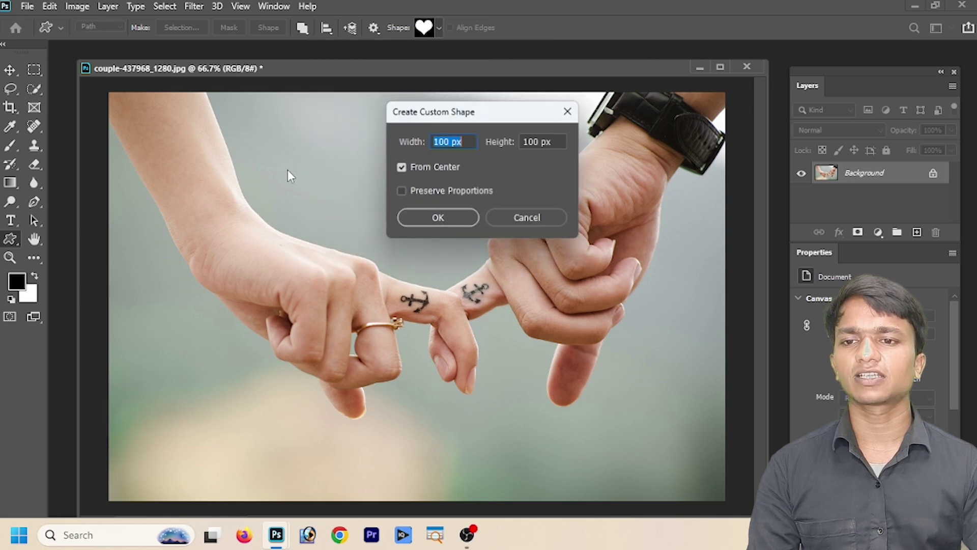
pyautogui.click(515, 216)
pyautogui.moveTo(260, 164)
pyautogui.mouseDown()
pyautogui.moveTo(328, 241)
pyautogui.moveTo(432, 311)
pyautogui.mouseUp()
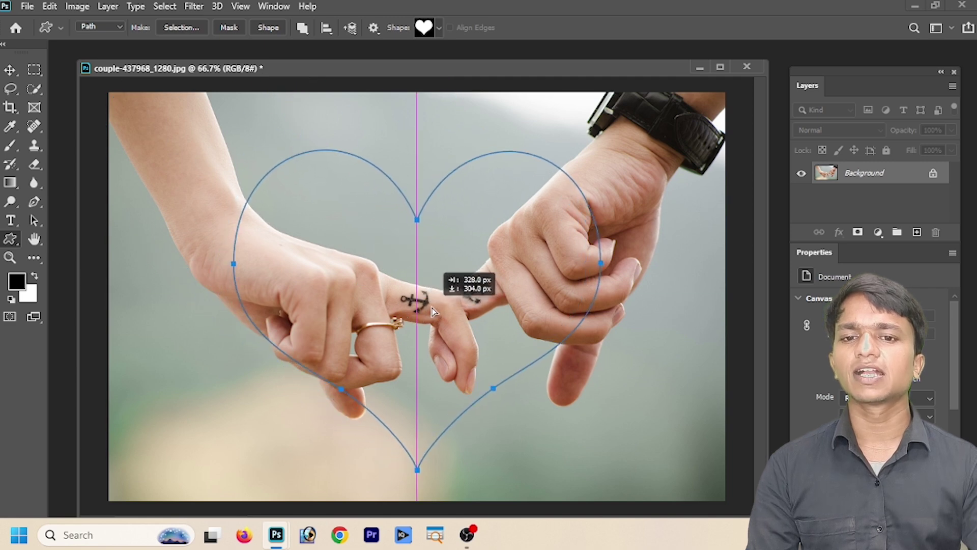
pyautogui.moveTo(432, 310); pyautogui.dragTo(432, 306)
# Free-transform the heart path to enlarge it slightly and shift it up and left.
pyautogui.hotkey('ctrl', 't')
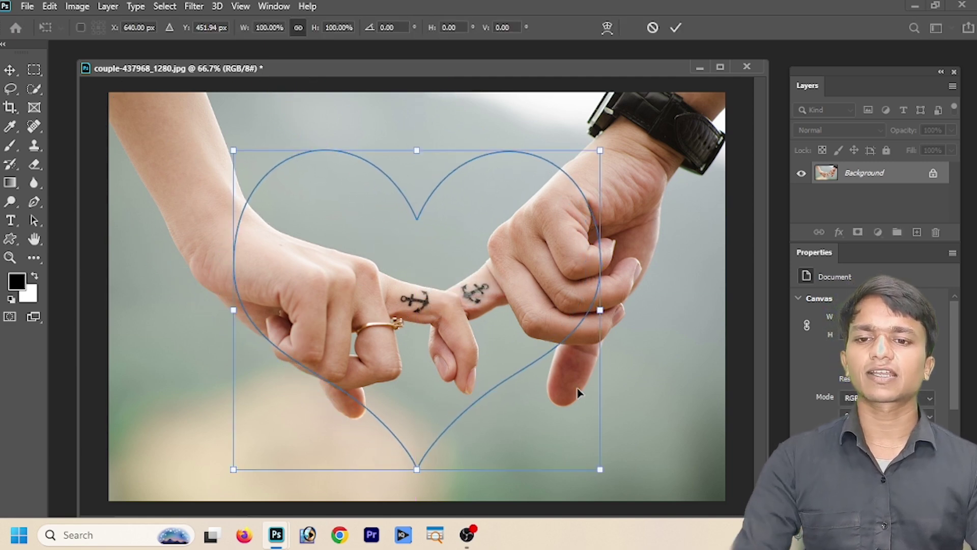
pyautogui.moveTo(600, 468); pyautogui.dragTo(647, 494)
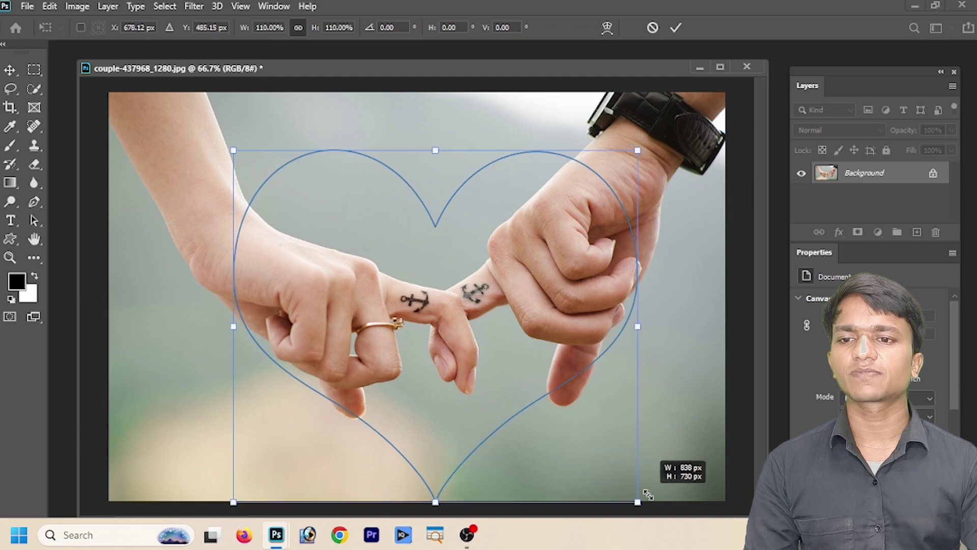
pyautogui.moveTo(583, 453); pyautogui.dragTo(568, 437)
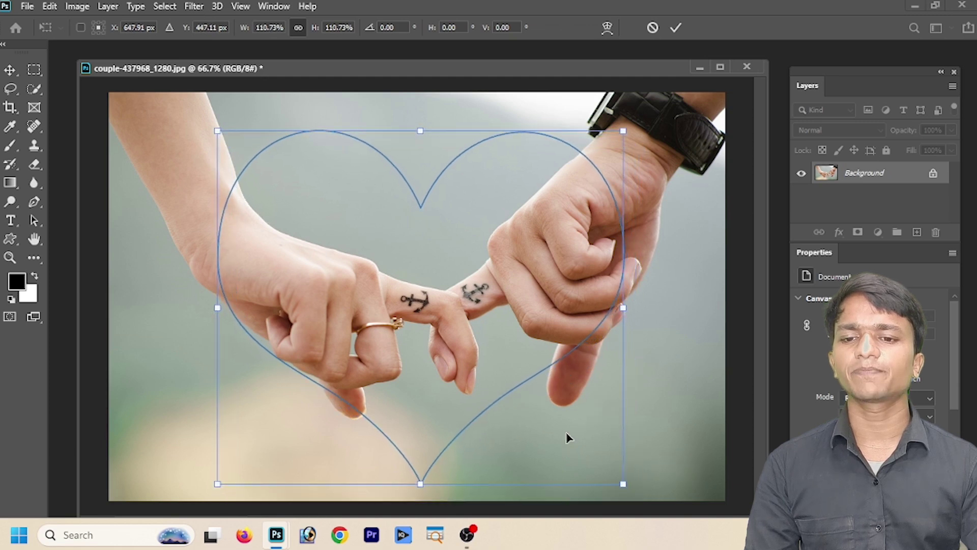
pyautogui.press('Return')
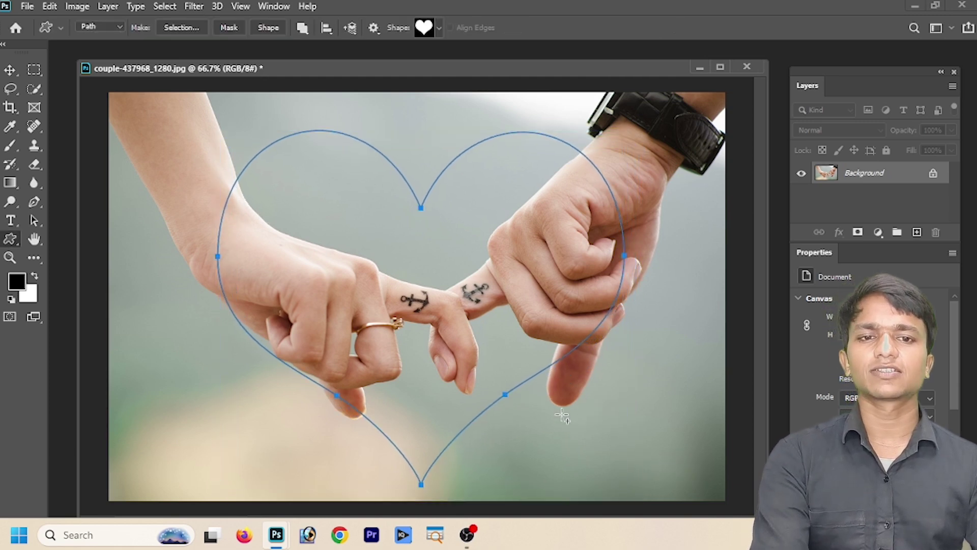
# Convert the heart path to a selection and copy it onto a new Layer 1.
pyautogui.hotkey('ctrl', 'Return')
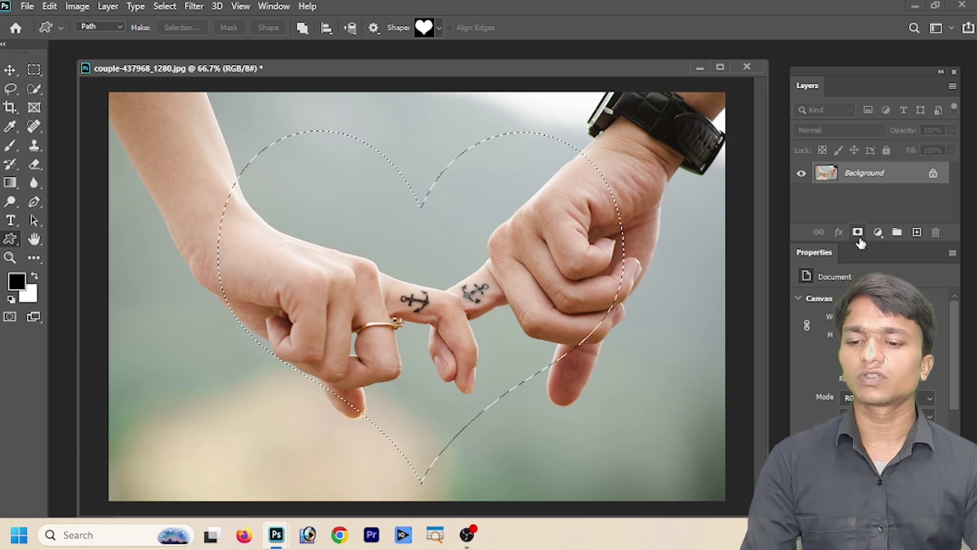
pyautogui.hotkey('ctrl', 'j')
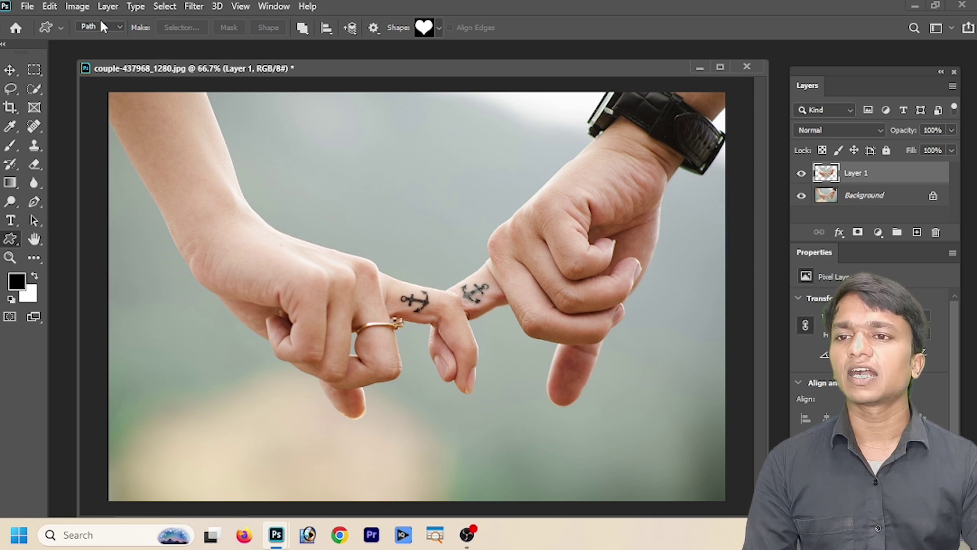
pyautogui.click(839, 233)
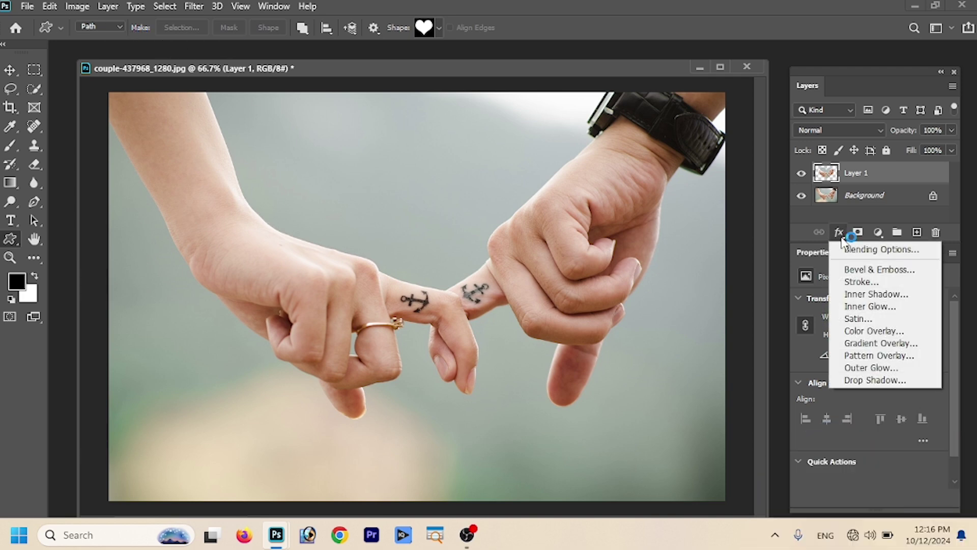
# Give Layer 1 a black drop shadow: distance 30, spread 3, size 250, noise 0.
pyautogui.click(873, 382)
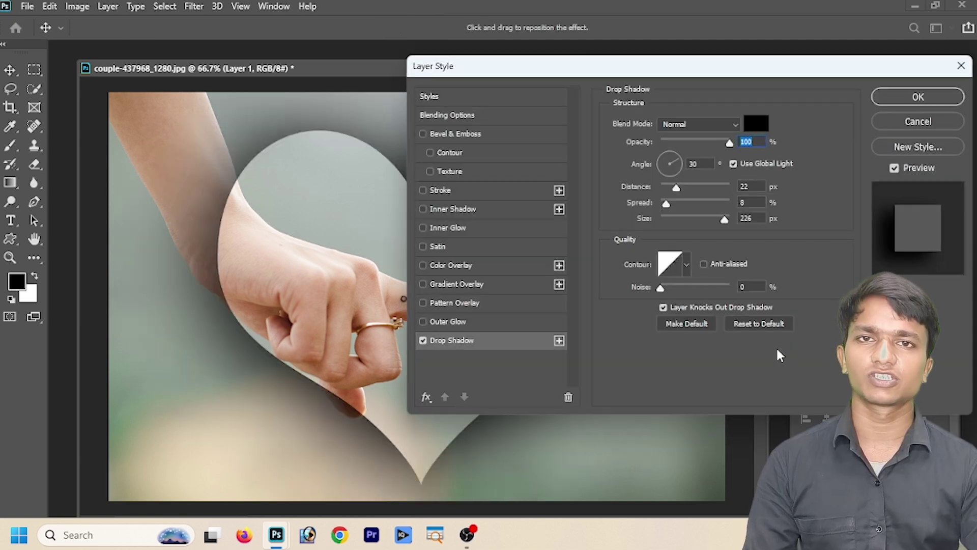
pyautogui.click(673, 200)
pyautogui.moveTo(666, 201)
pyautogui.mouseDown()
pyautogui.moveTo(671, 209)
pyautogui.moveTo(681, 187)
pyautogui.mouseUp()
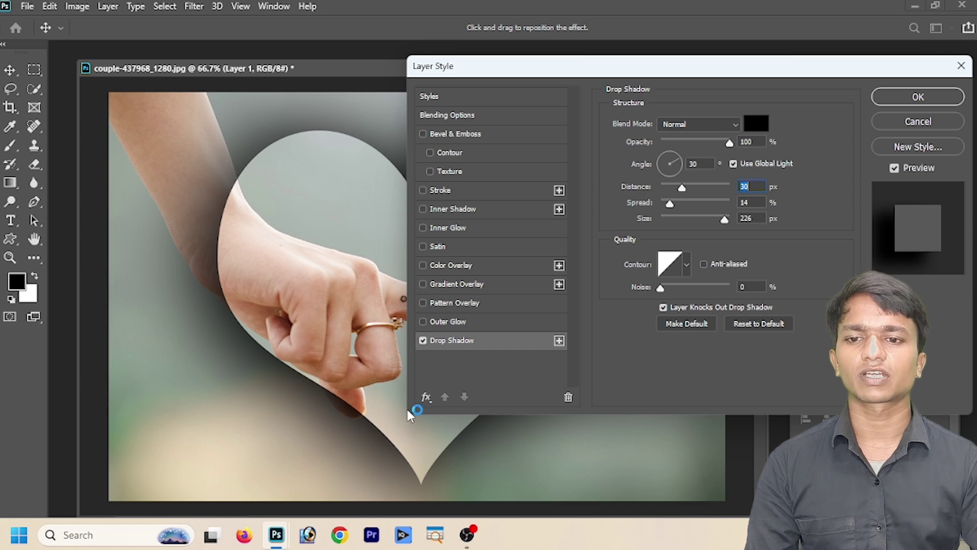
pyautogui.moveTo(550, 68)
pyautogui.mouseDown()
pyautogui.moveTo(675, 69)
pyautogui.moveTo(644, 70)
pyautogui.mouseUp()
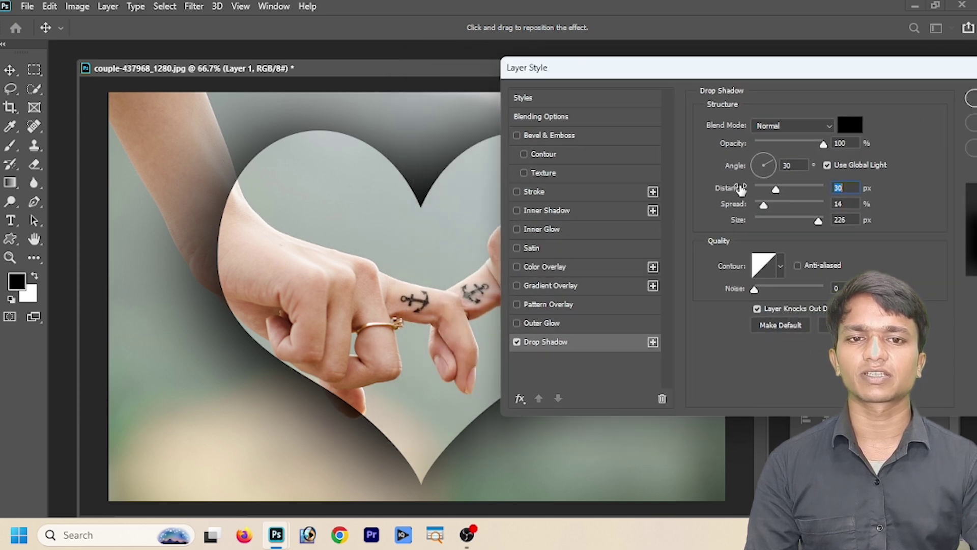
pyautogui.moveTo(767, 203); pyautogui.dragTo(758, 204)
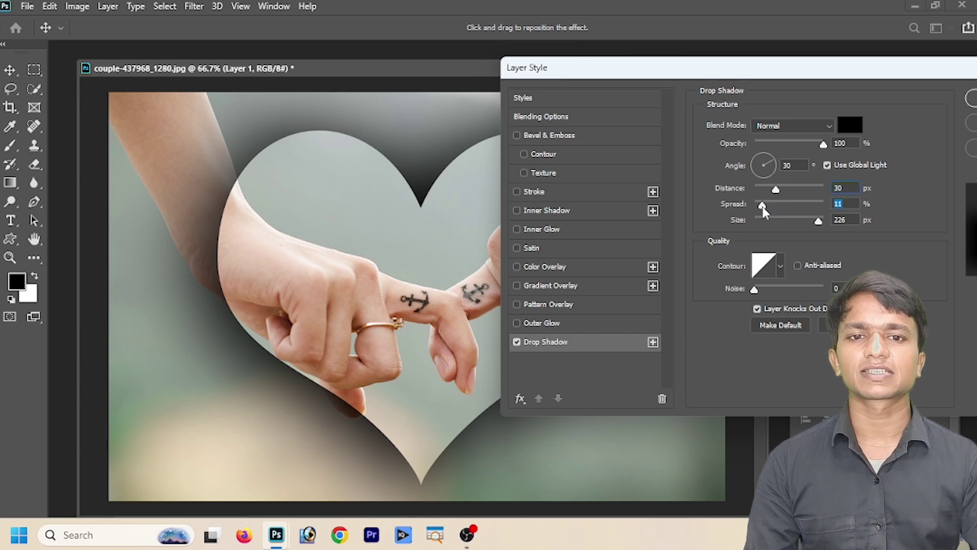
pyautogui.moveTo(819, 219)
pyautogui.mouseDown()
pyautogui.moveTo(779, 223)
pyautogui.moveTo(826, 229)
pyautogui.mouseUp()
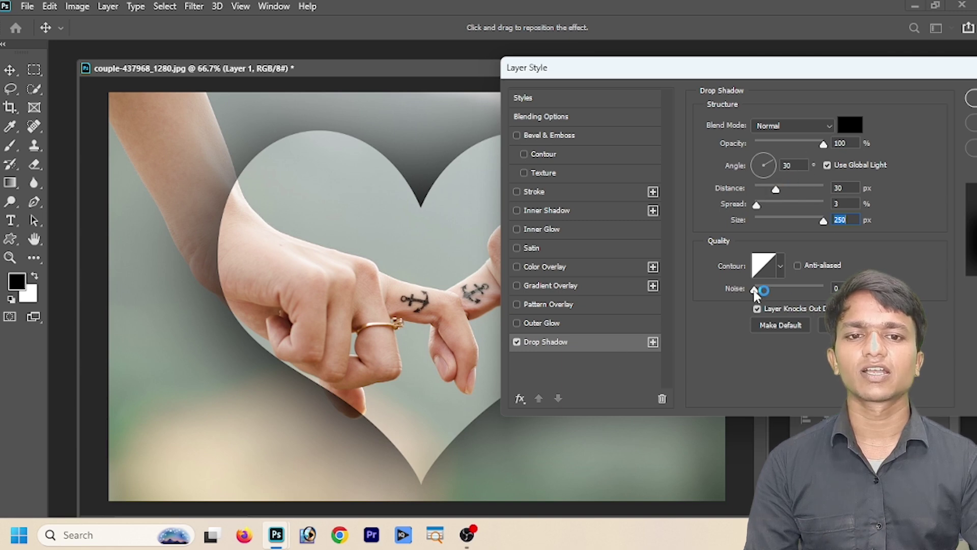
pyautogui.moveTo(805, 291); pyautogui.dragTo(698, 288)
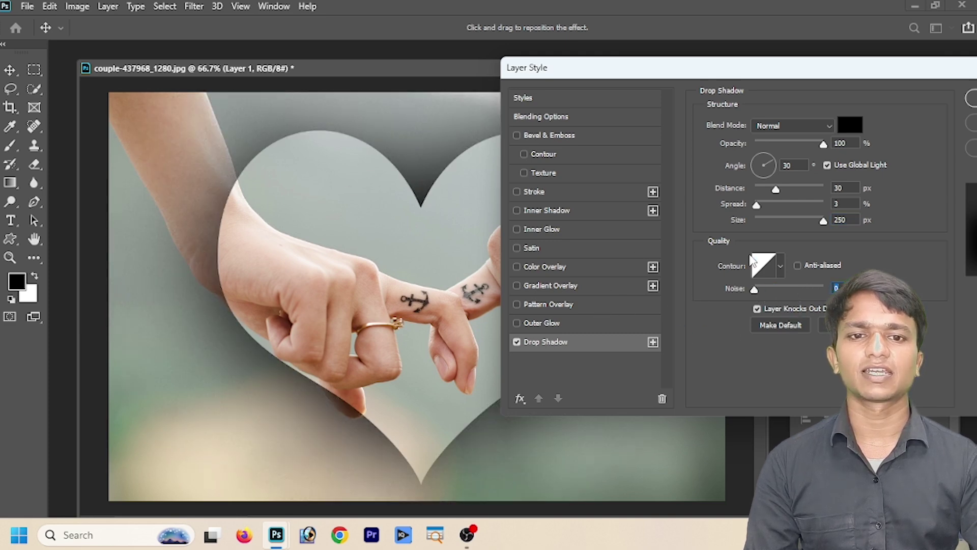
pyautogui.click(782, 160)
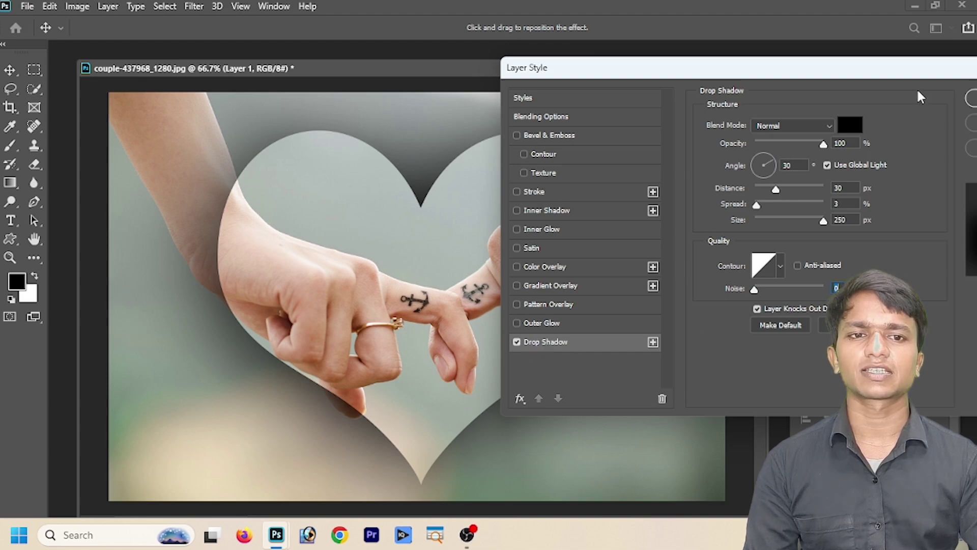
pyautogui.moveTo(891, 74); pyautogui.dragTo(755, 88)
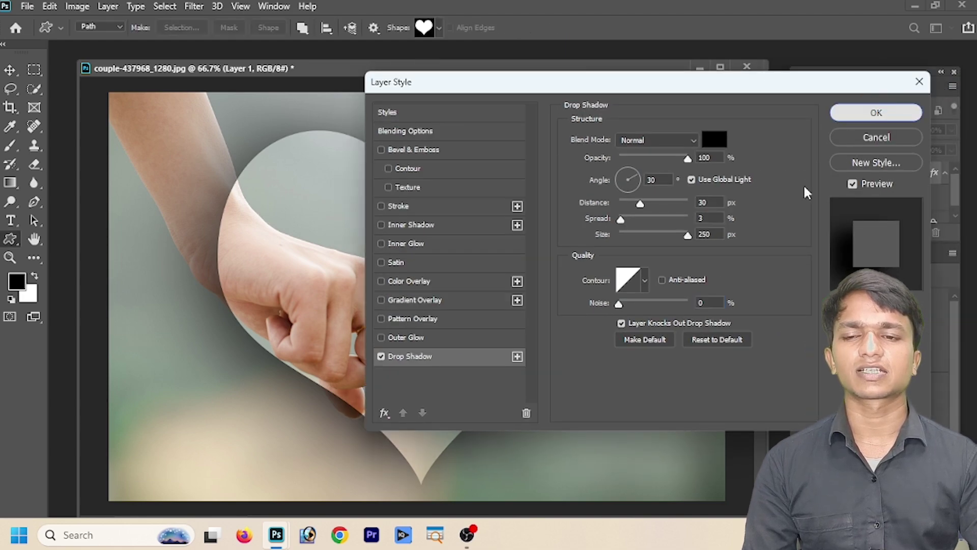
pyautogui.press('Return')
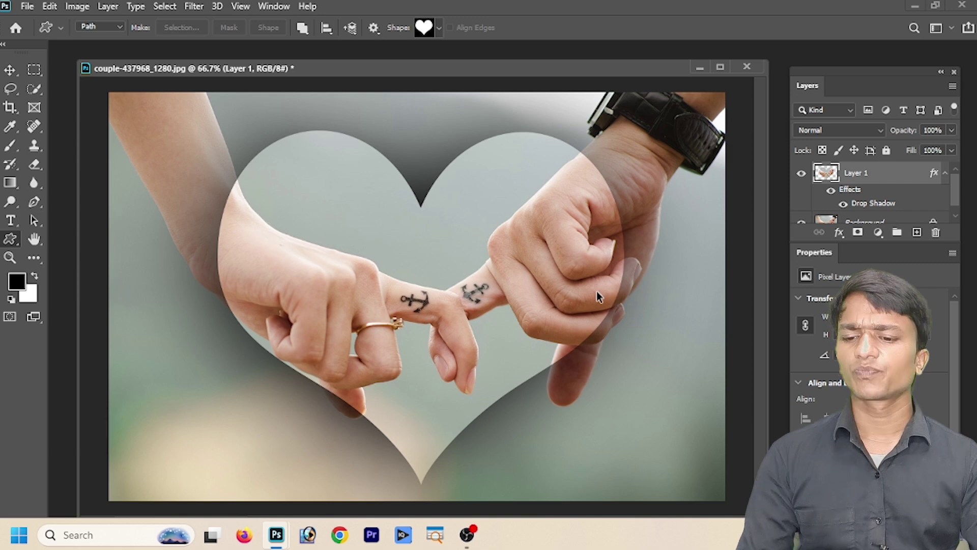
# Shrink Layer 1's heart to about half size and drag it to the top centre.
pyautogui.hotkey('ctrl', 't')
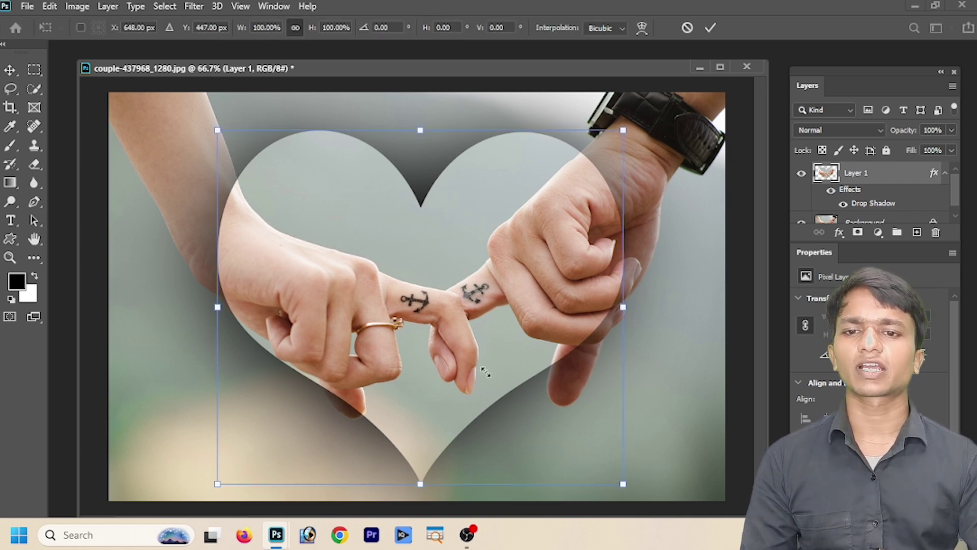
pyautogui.moveTo(622, 470); pyautogui.dragTo(489, 367)
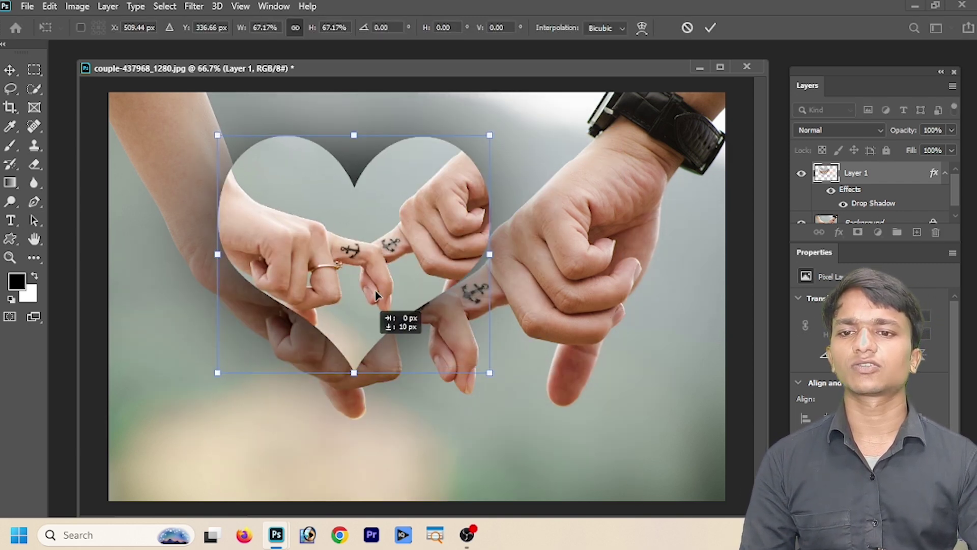
pyautogui.moveTo(398, 319); pyautogui.dragTo(347, 446)
pyautogui.moveTo(374, 363); pyautogui.dragTo(438, 269)
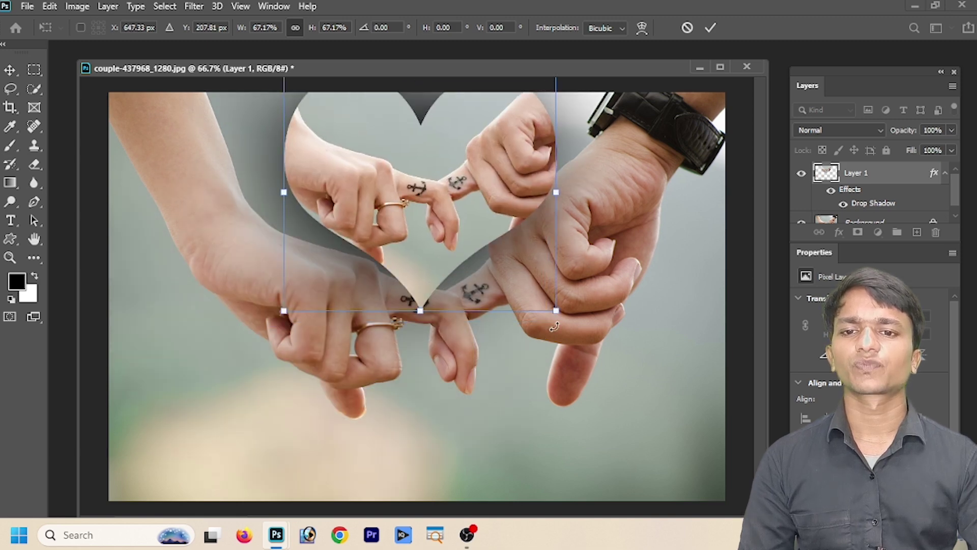
pyautogui.moveTo(556, 309); pyautogui.dragTo(462, 228)
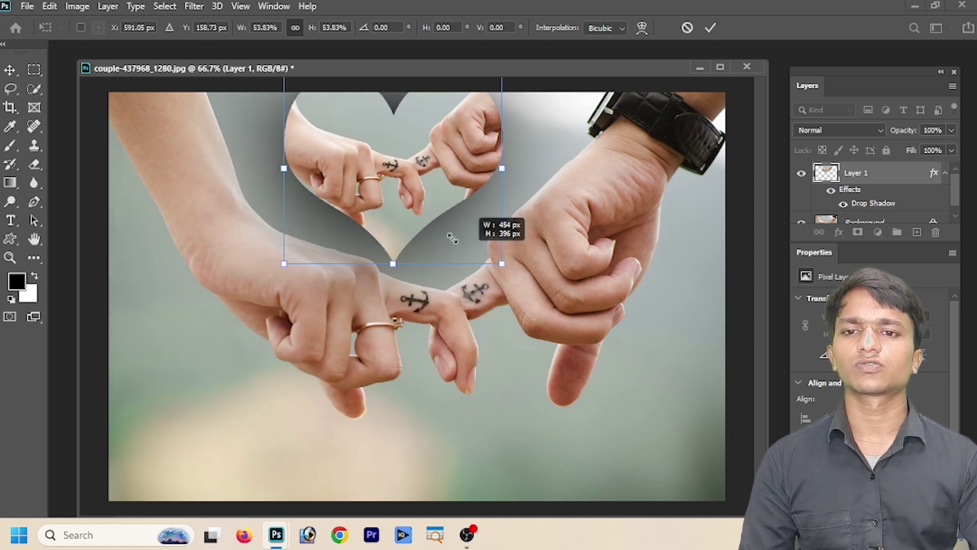
pyautogui.click(9, 70)
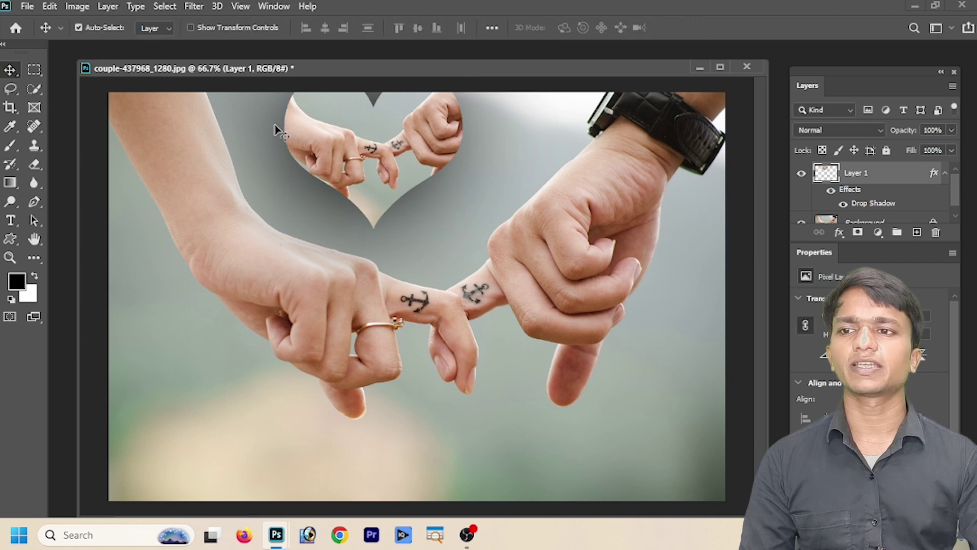
pyautogui.moveTo(311, 151)
pyautogui.mouseDown()
pyautogui.moveTo(356, 183)
pyautogui.moveTo(338, 174)
pyautogui.mouseUp()
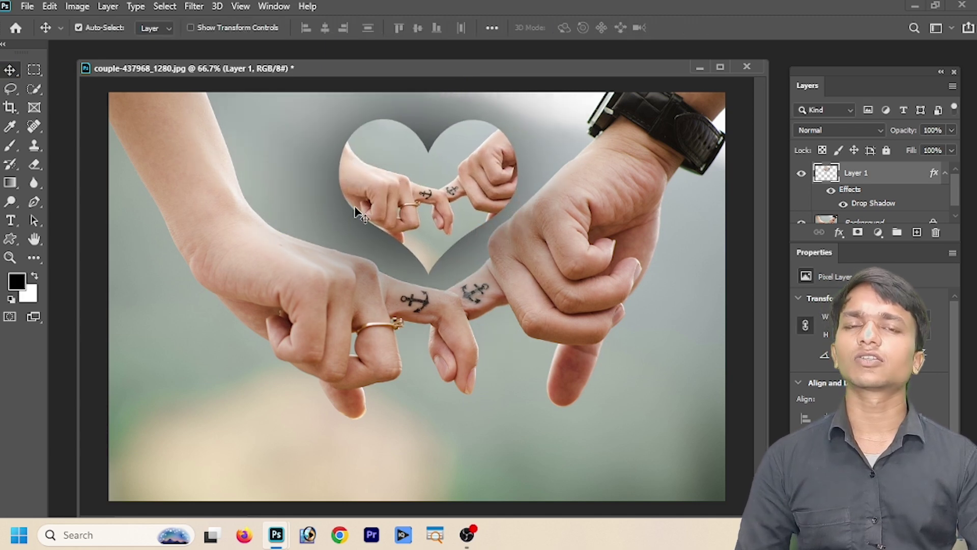